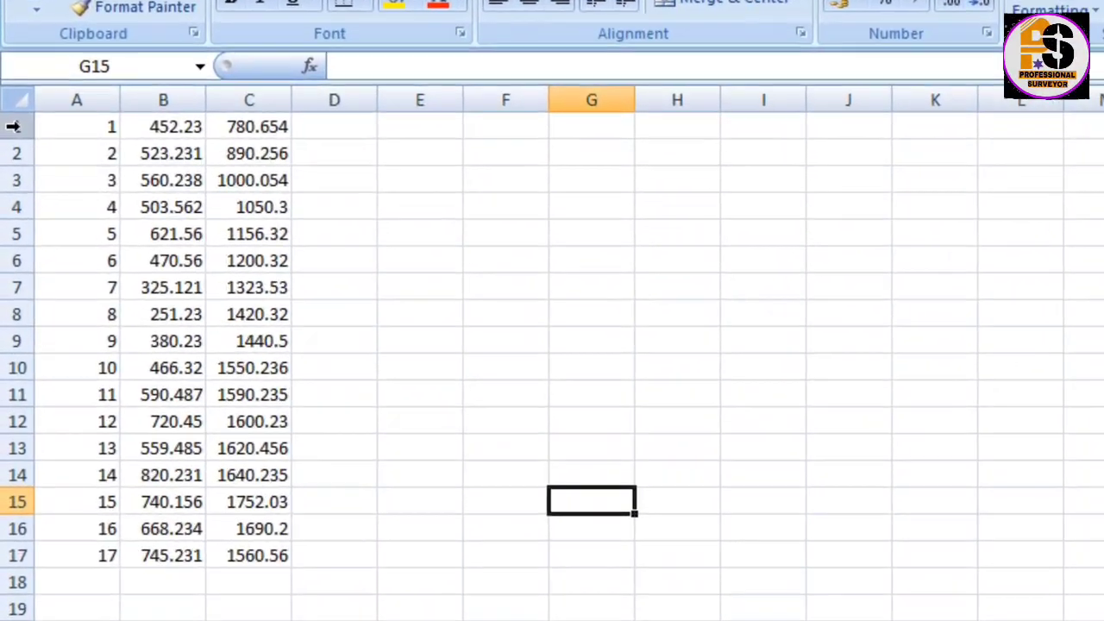
# Step: Insert a blank row above the coordinate data and enter the headings no, east and north in A1:C1
pyautogui.click(11, 162)
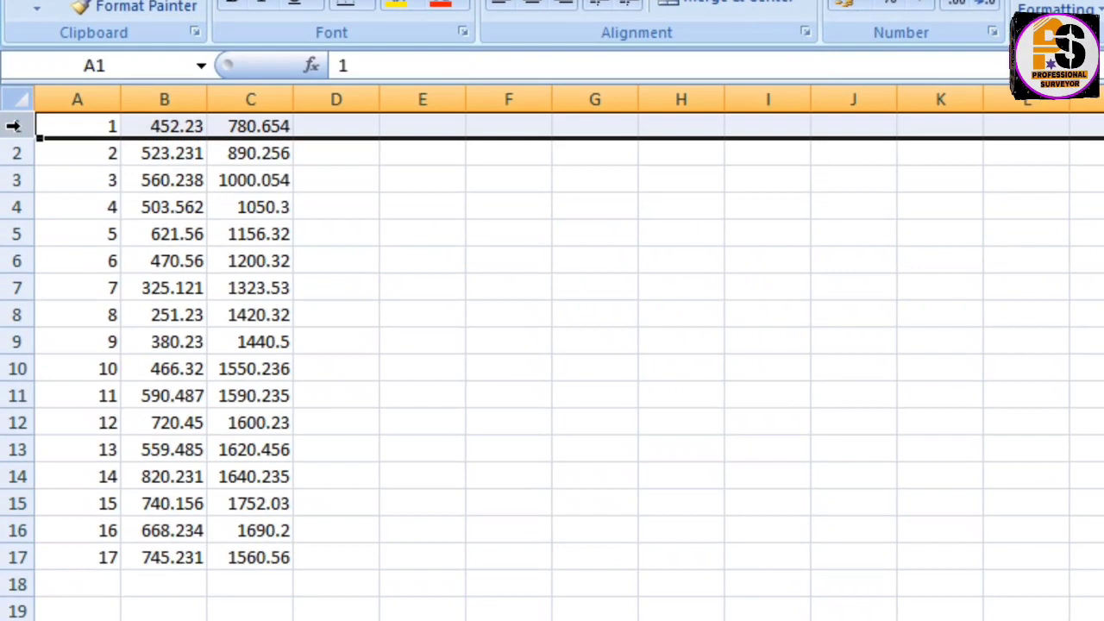
pyautogui.hotkey('ctrl', 'shift', '+')
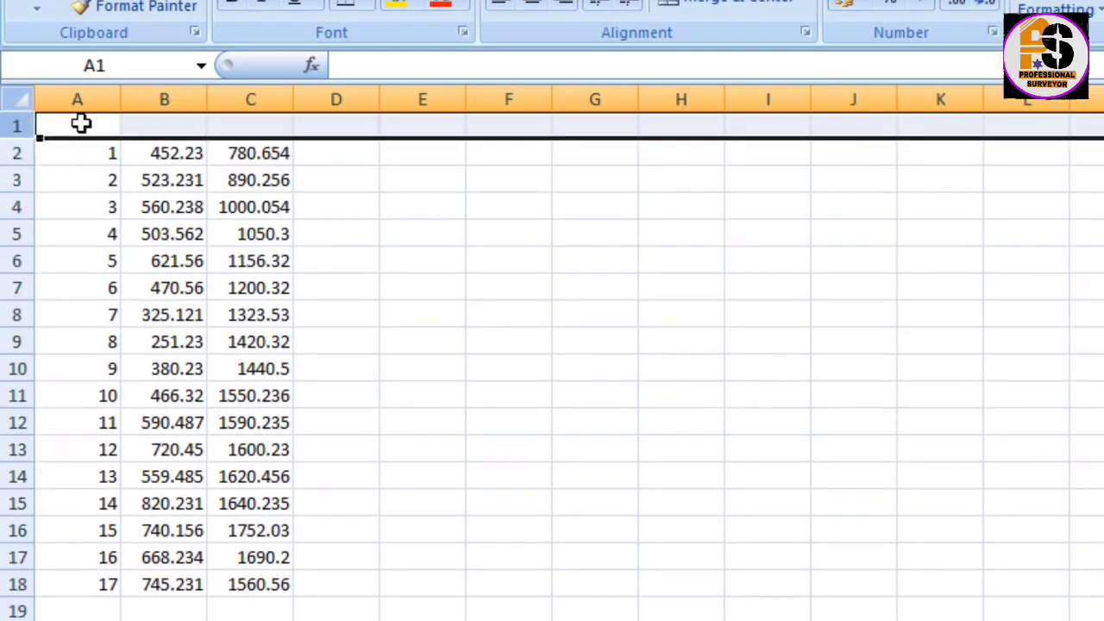
pyautogui.click(80, 125)
pyautogui.write('no')
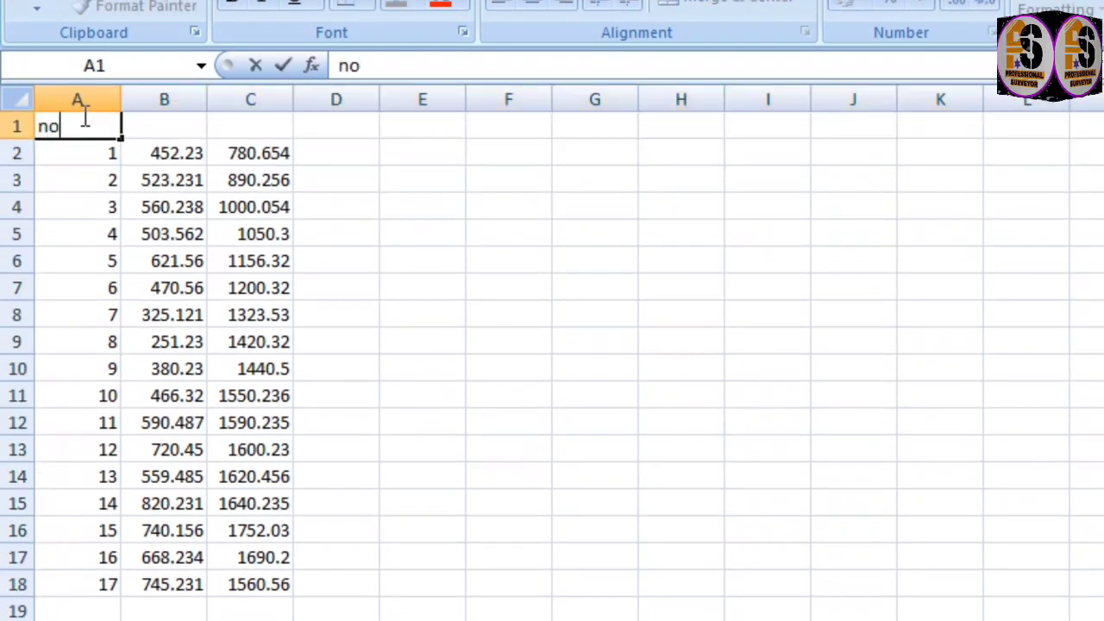
pyautogui.click(186, 128)
pyautogui.write('east')
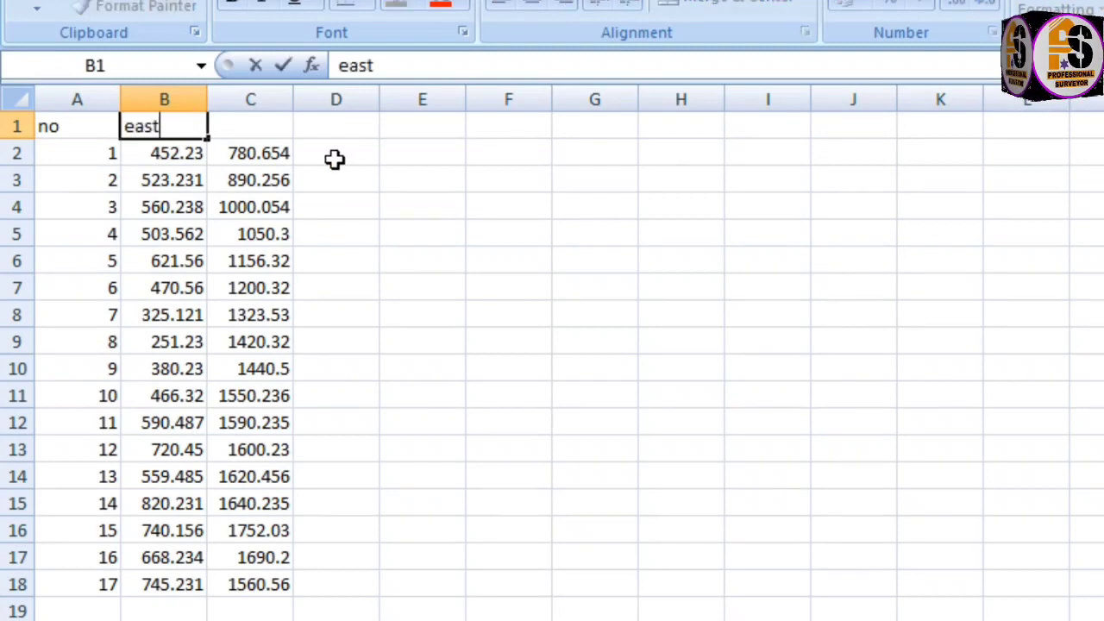
pyautogui.click(291, 127)
pyautogui.write('north')
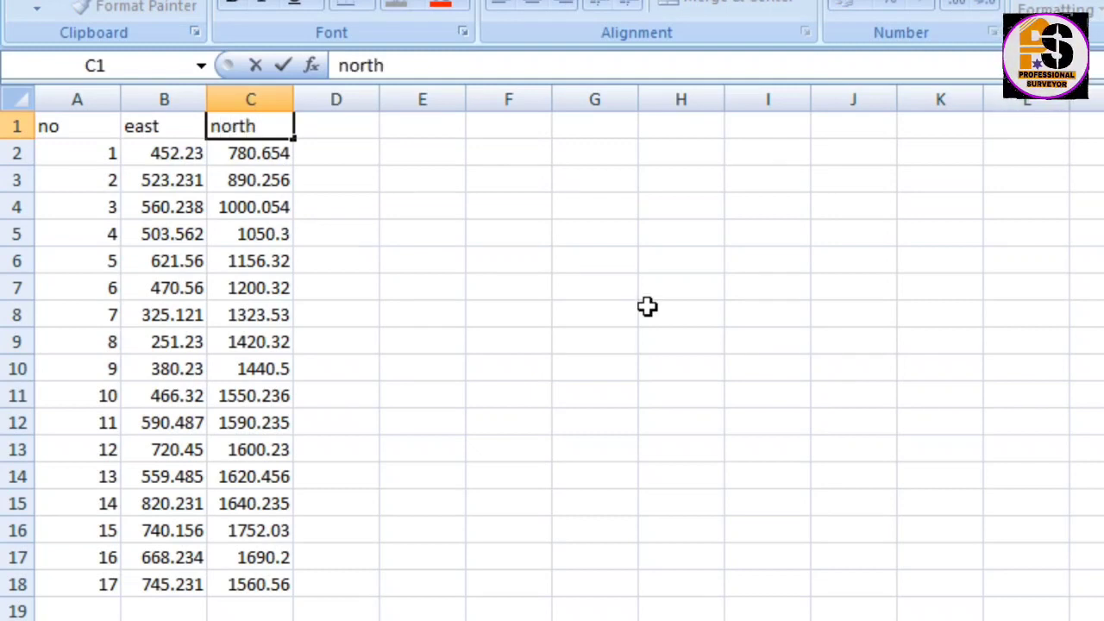
pyautogui.click(541, 250)
# Step: Examine the no, east and north columns of point data one after another
pyautogui.moveTo(94, 129); pyautogui.dragTo(81, 477)
pyautogui.moveTo(173, 127); pyautogui.dragTo(155, 557)
pyautogui.moveTo(285, 130); pyautogui.dragTo(268, 558)
pyautogui.click(505, 339)
# Step: Delete the heading row so the coordinate data starts in row 1
pyautogui.moveTo(6, 126); pyautogui.dragTo(4, 126)
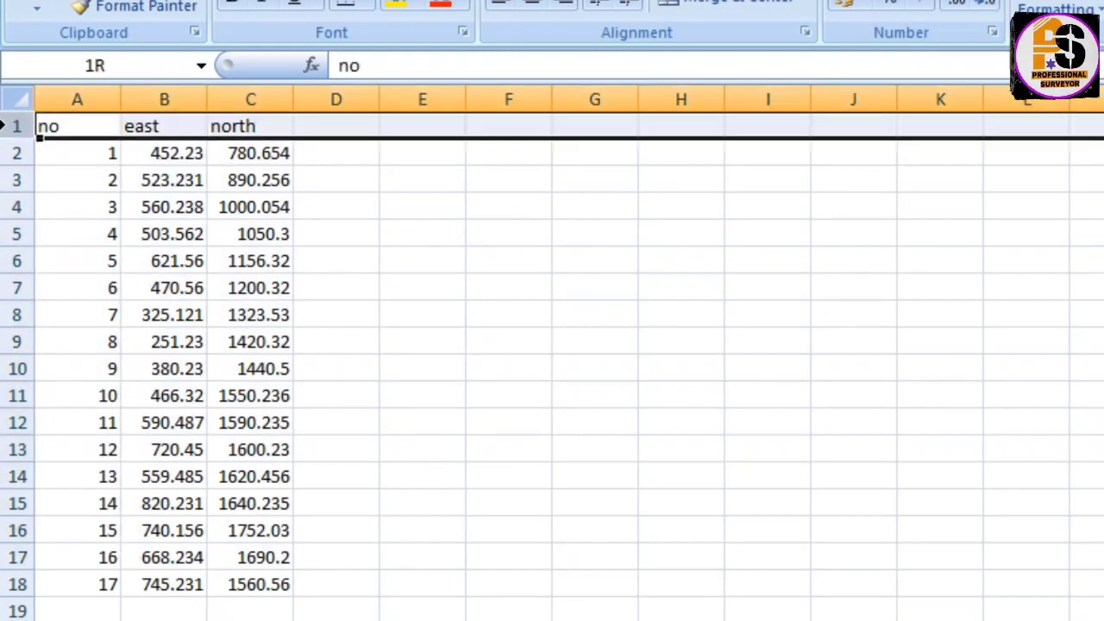
pyautogui.write('-')
pyautogui.press('Escape')
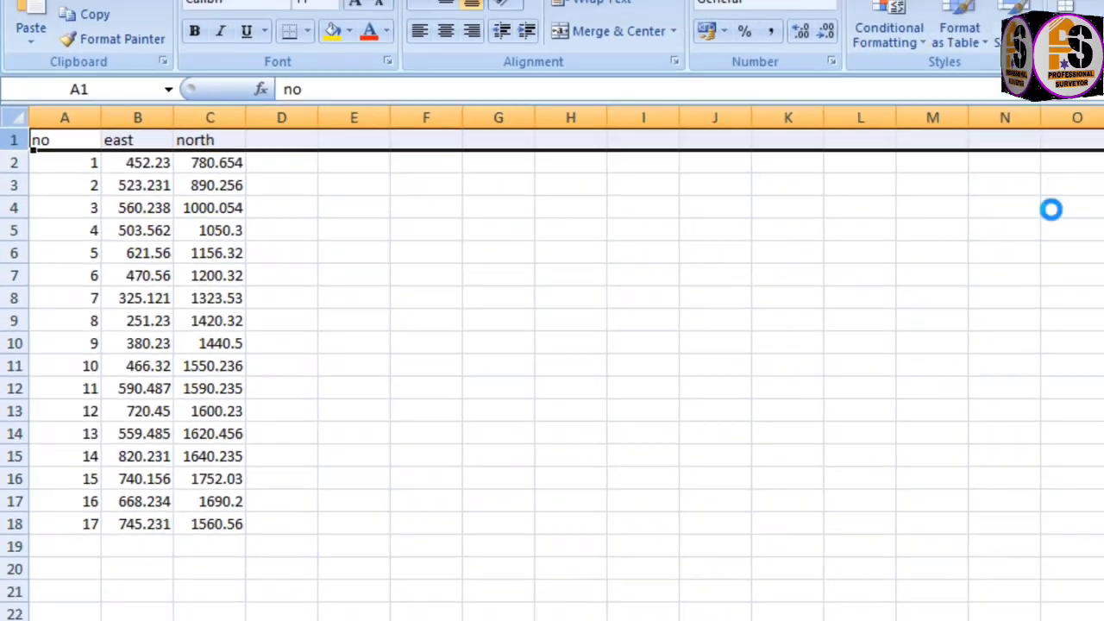
pyautogui.hotkey('ctrl', '-')
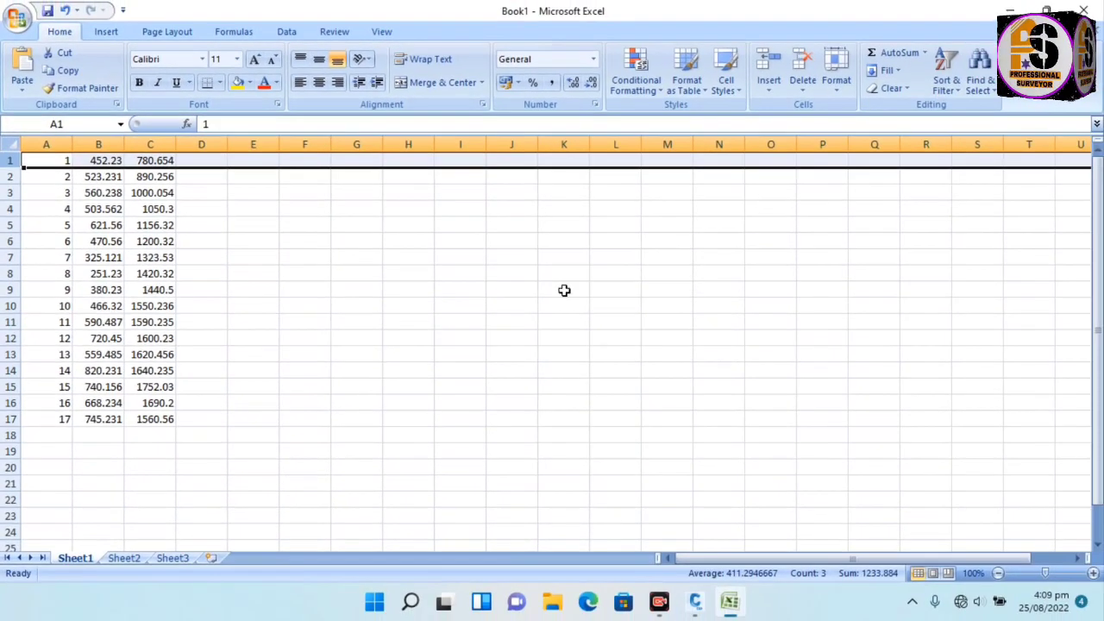
pyautogui.click(297, 274)
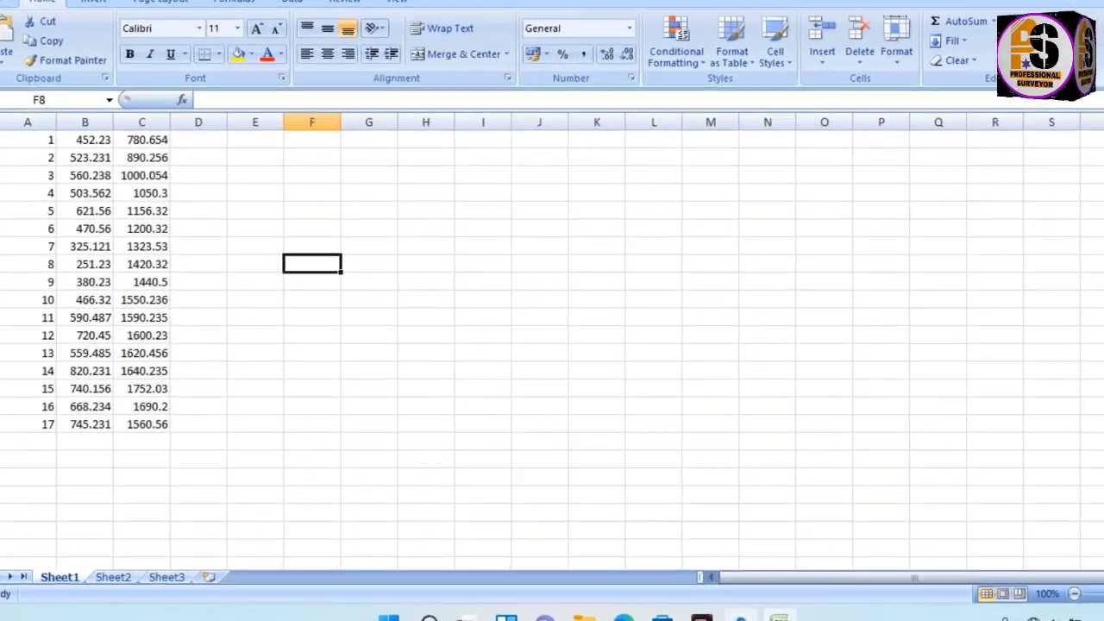
# Step: Switch to Civil 3D and open the application loader at the LISP Autocad folder
pyautogui.click(695, 602)
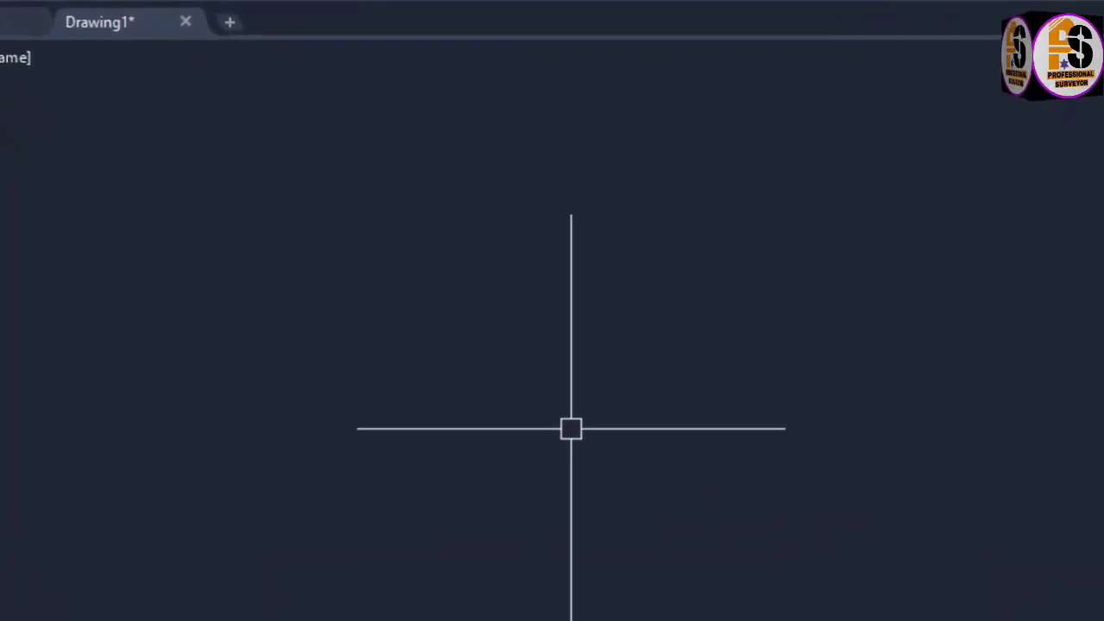
pyautogui.write('ap')
pyautogui.press('Return')
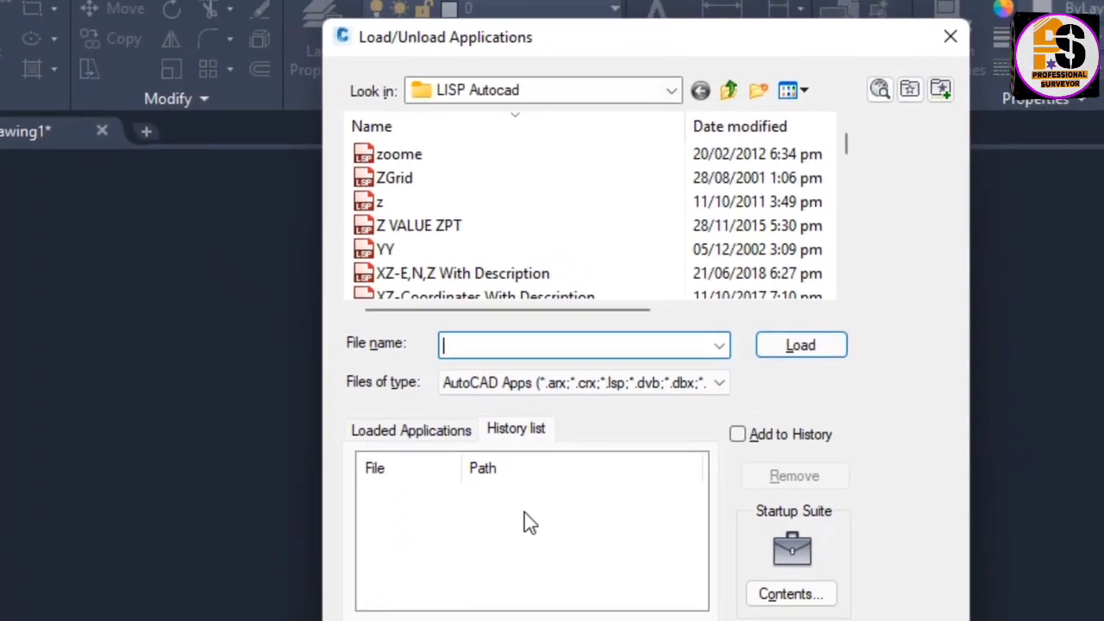
pyautogui.click(636, 101)
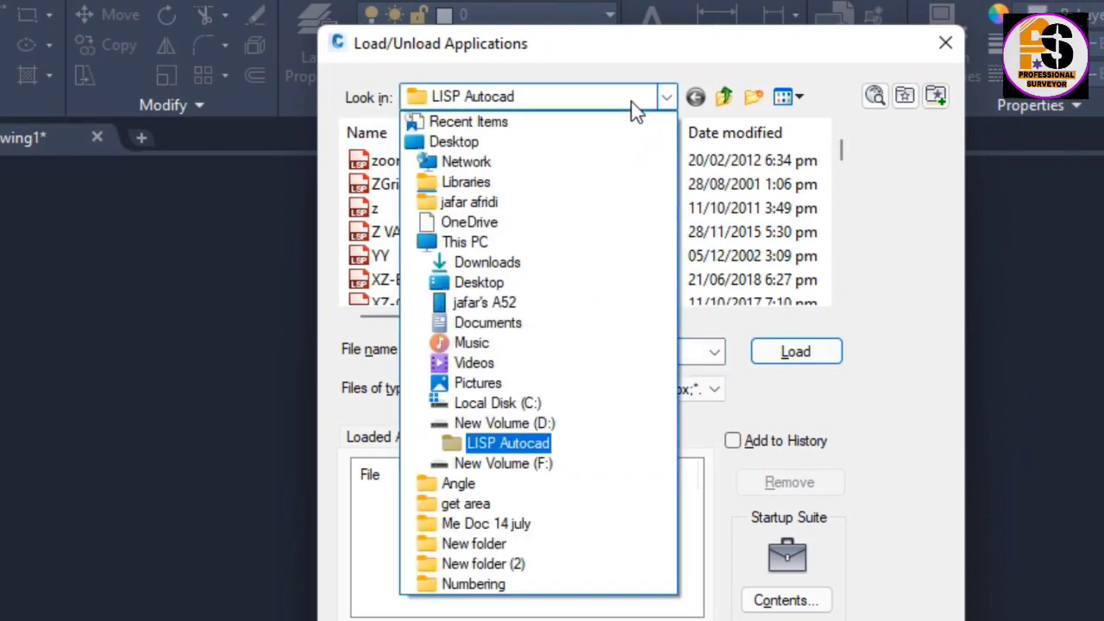
pyautogui.click(540, 448)
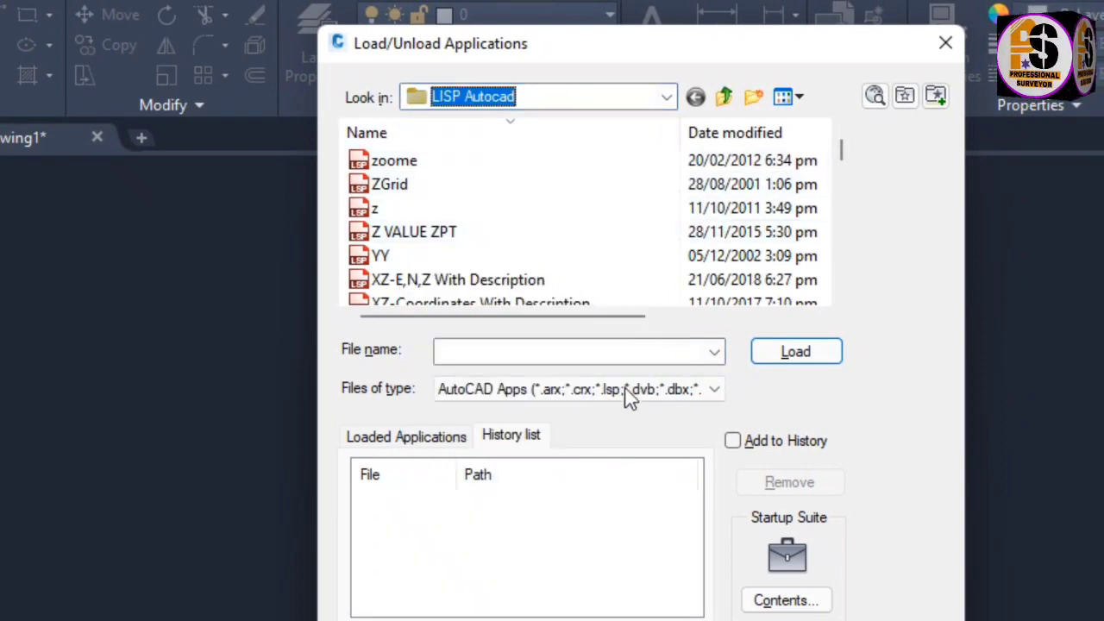
# Step: Load the Import Points.LSP routine and close the application loader
pyautogui.click(642, 350)
pyautogui.write('impo')
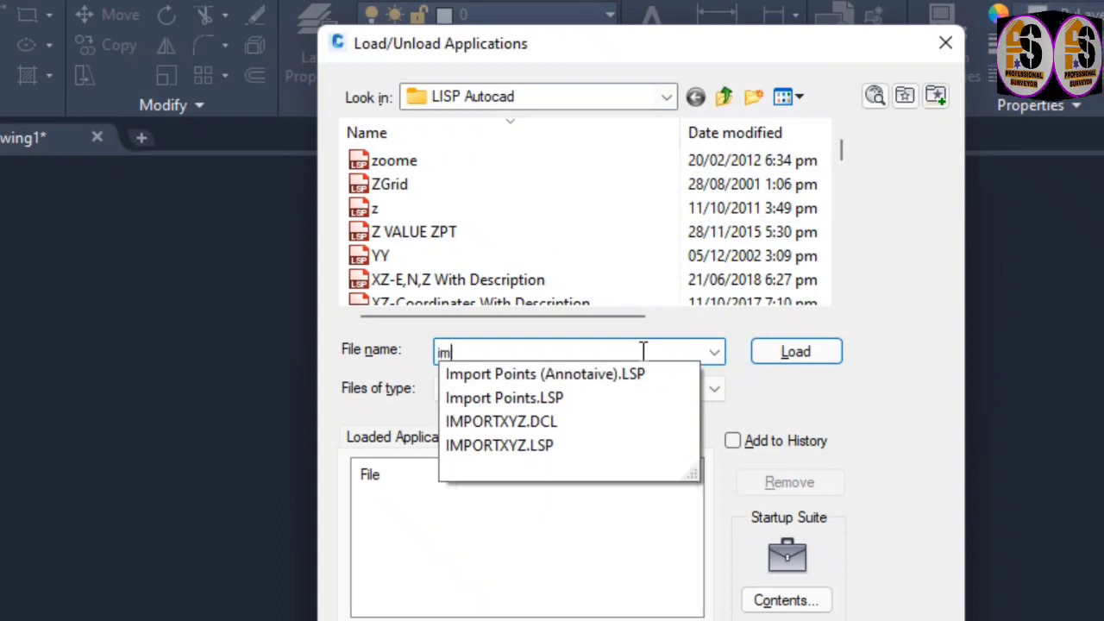
pyautogui.click(491, 399)
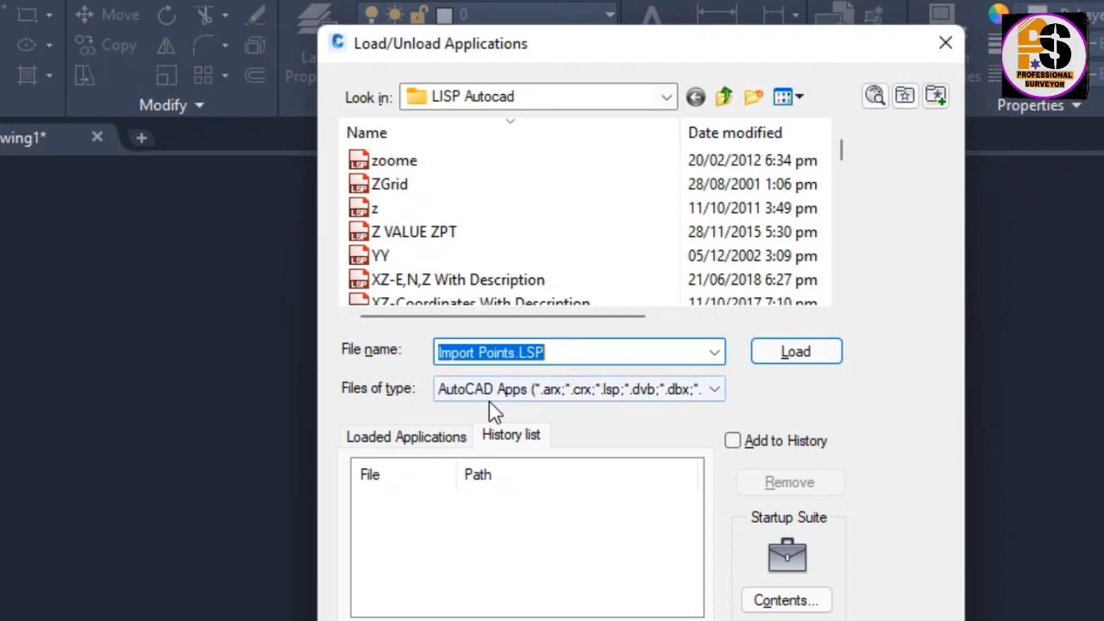
pyautogui.click(794, 353)
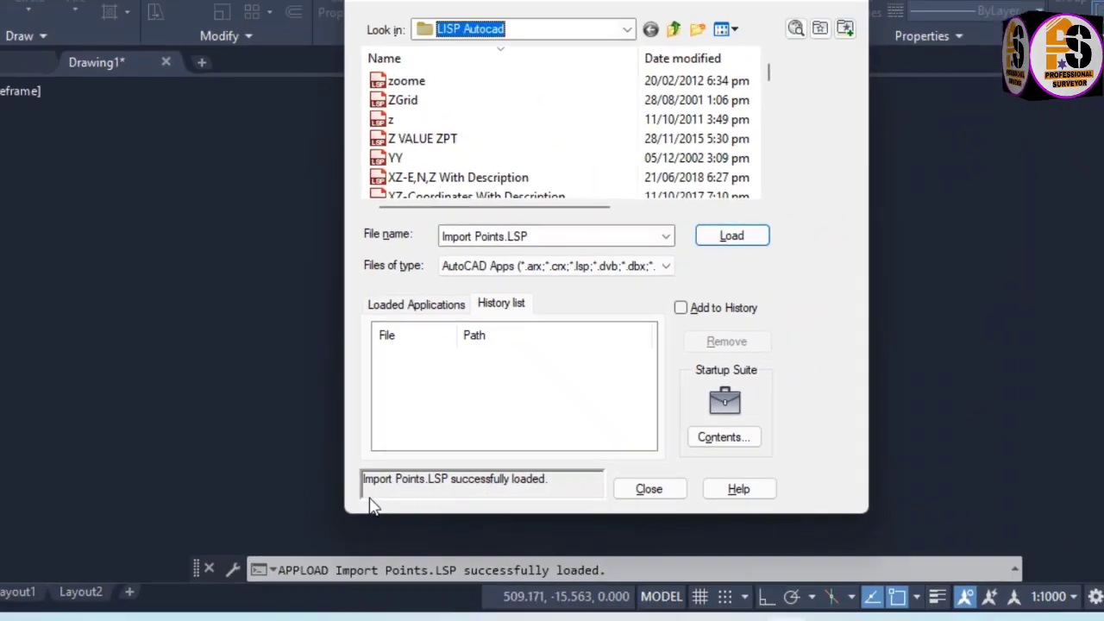
pyautogui.click(722, 495)
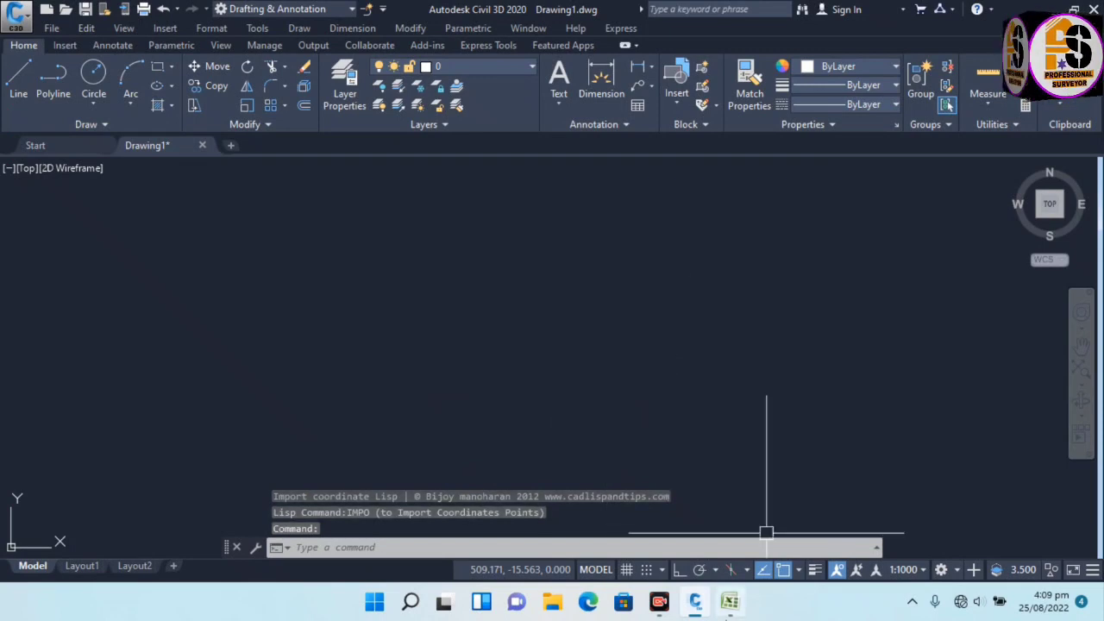
# Step: Switch to Excel and prepare to save the workbook as Text (Tab delimited), named with the author's first name followed by Data
pyautogui.click(730, 601)
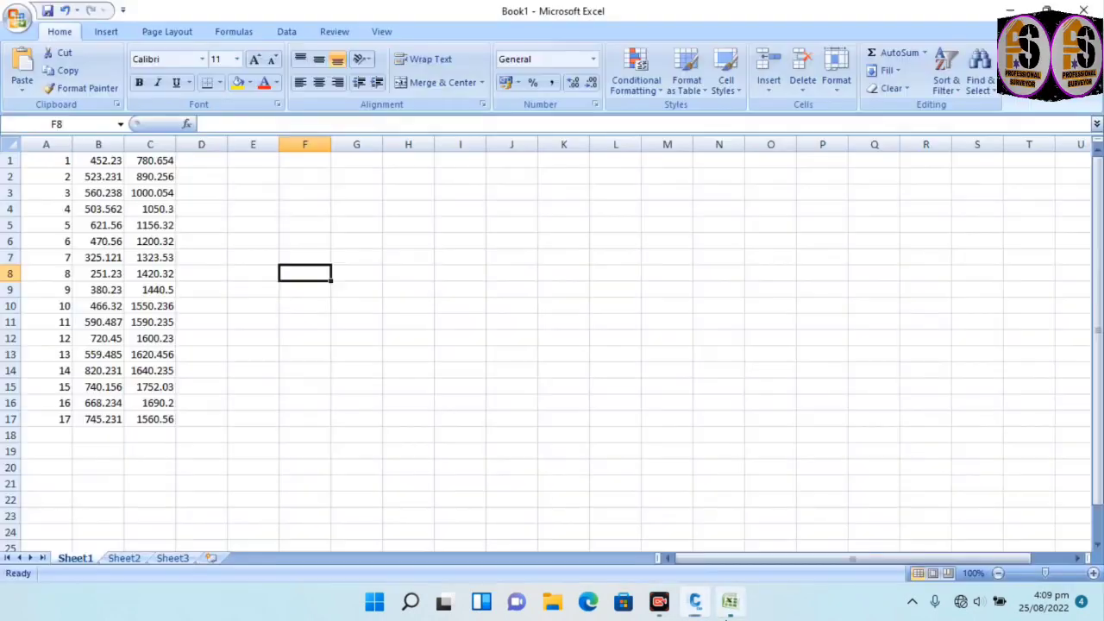
pyautogui.click(411, 258)
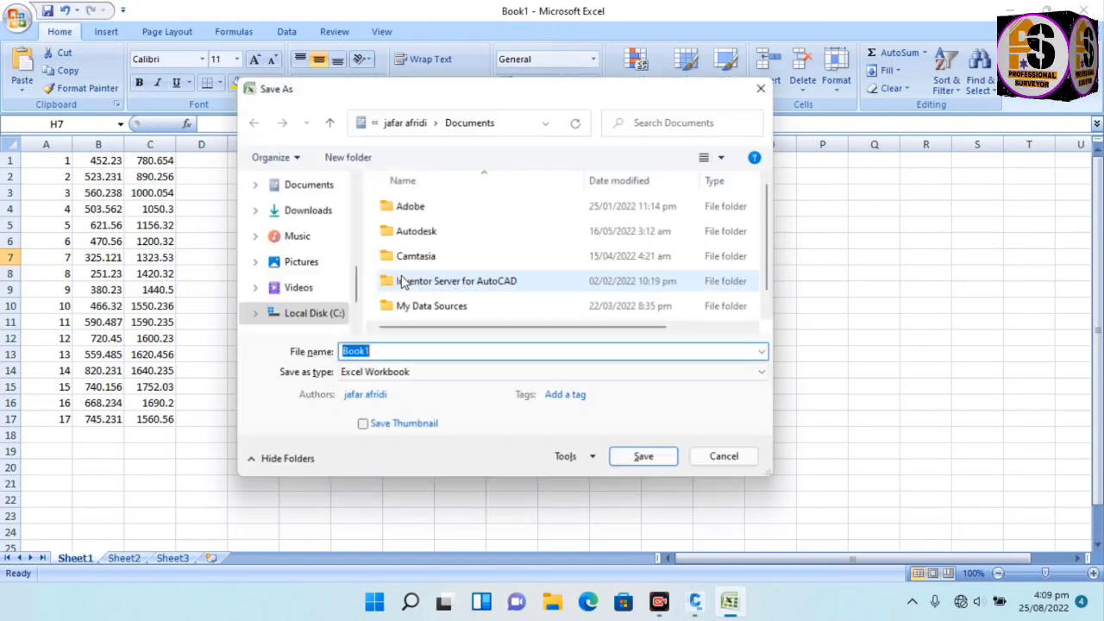
pyautogui.click(424, 372)
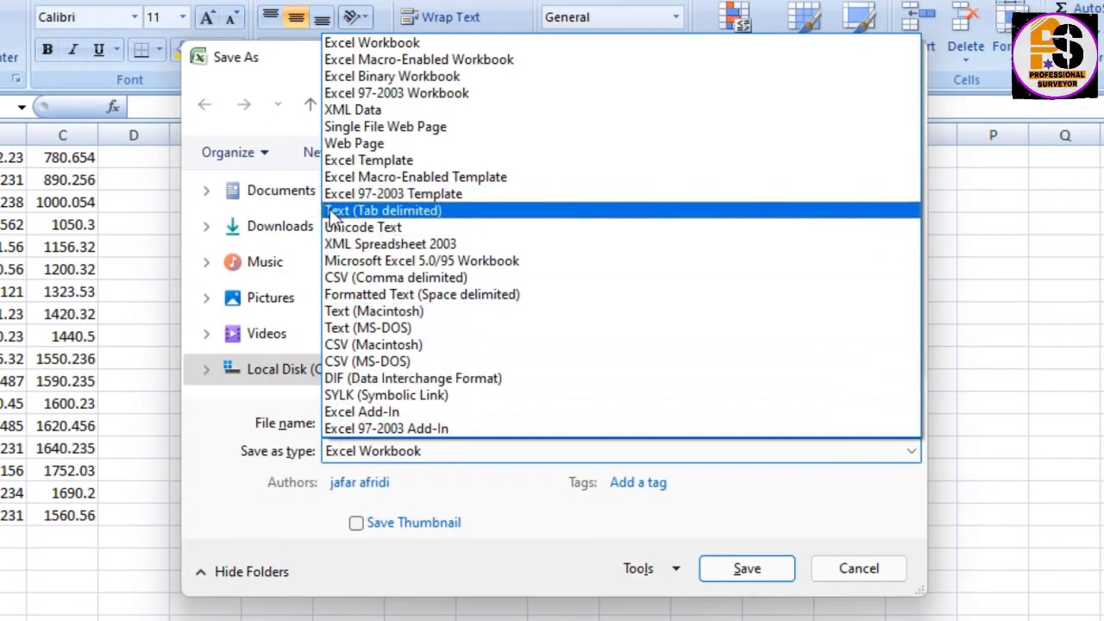
pyautogui.click(455, 211)
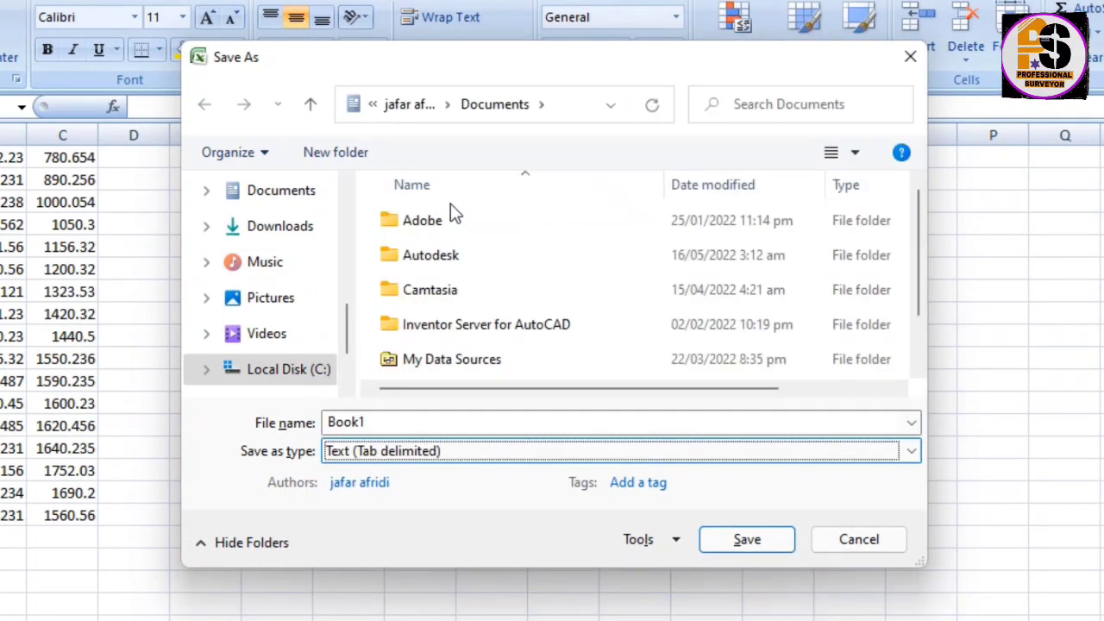
pyautogui.click(397, 414)
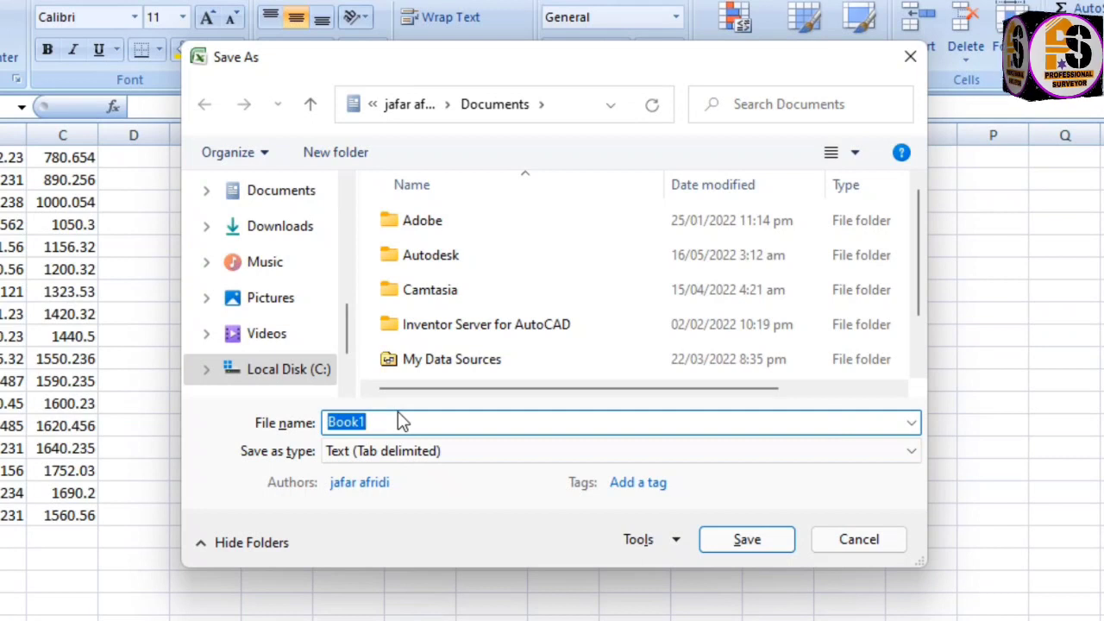
pyautogui.write('Jafar Data')
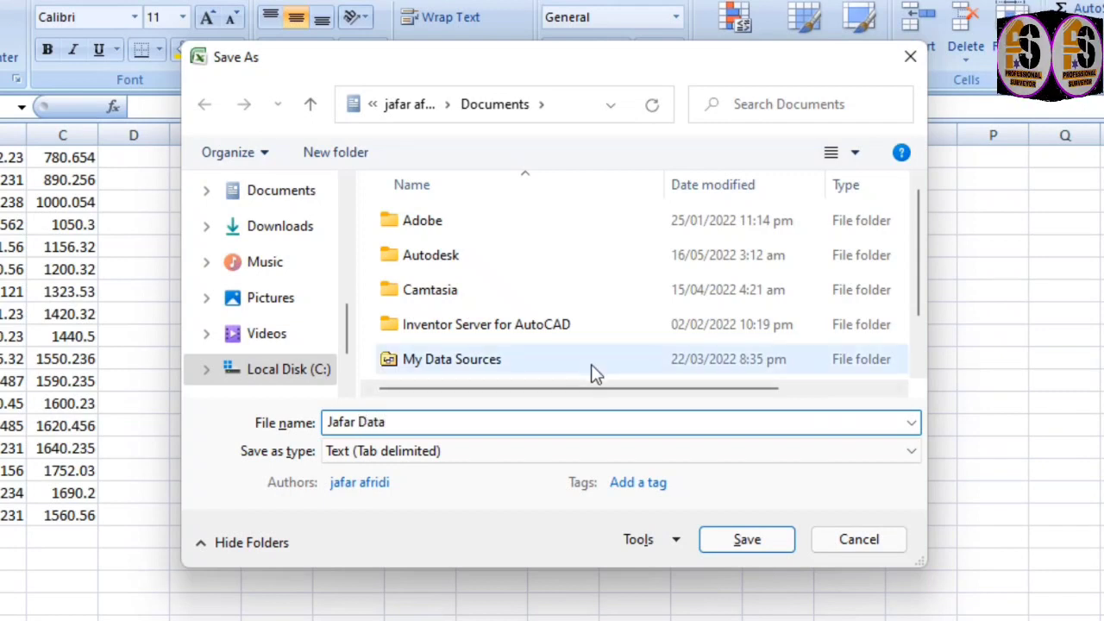
# Step: Save the text file in the Documents folder and keep the tab-delimited format
pyautogui.click(267, 197)
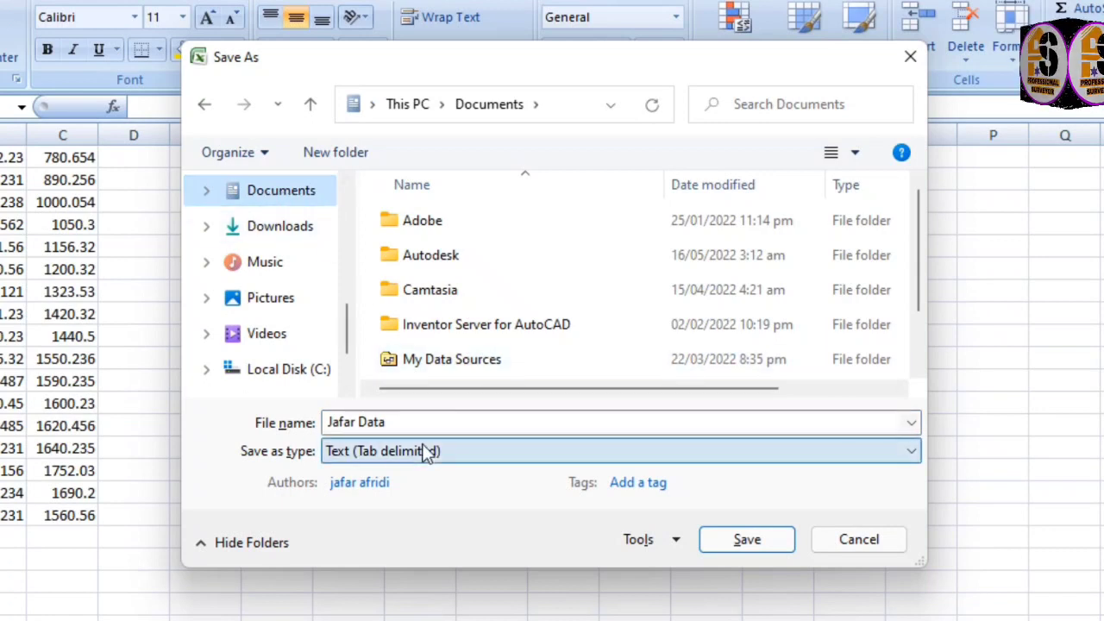
pyautogui.click(730, 538)
pyautogui.click(576, 421)
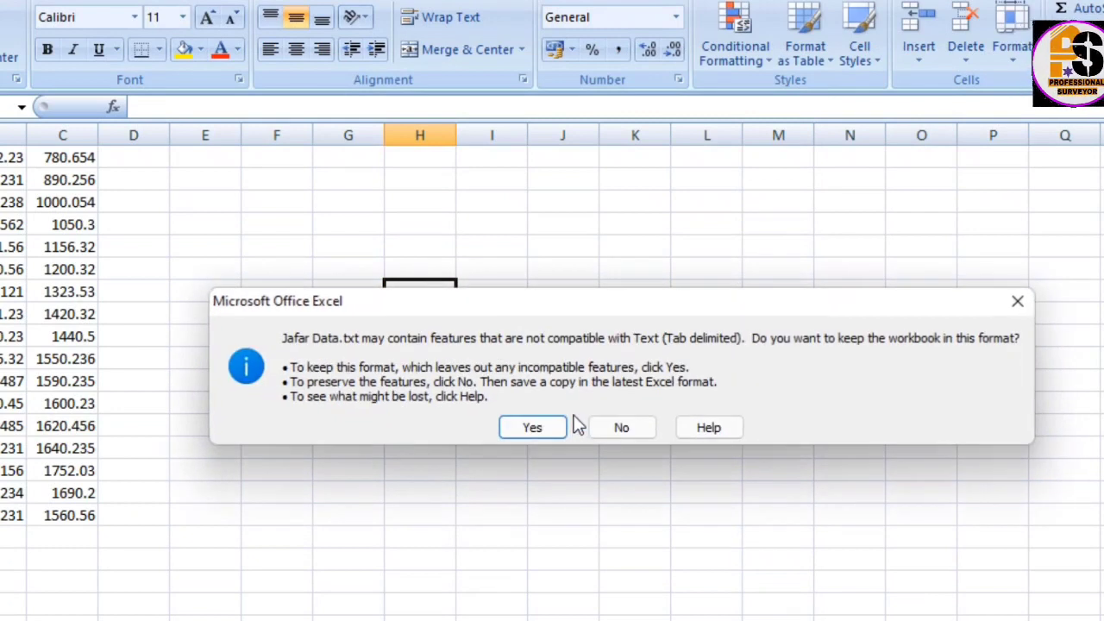
pyautogui.click(535, 425)
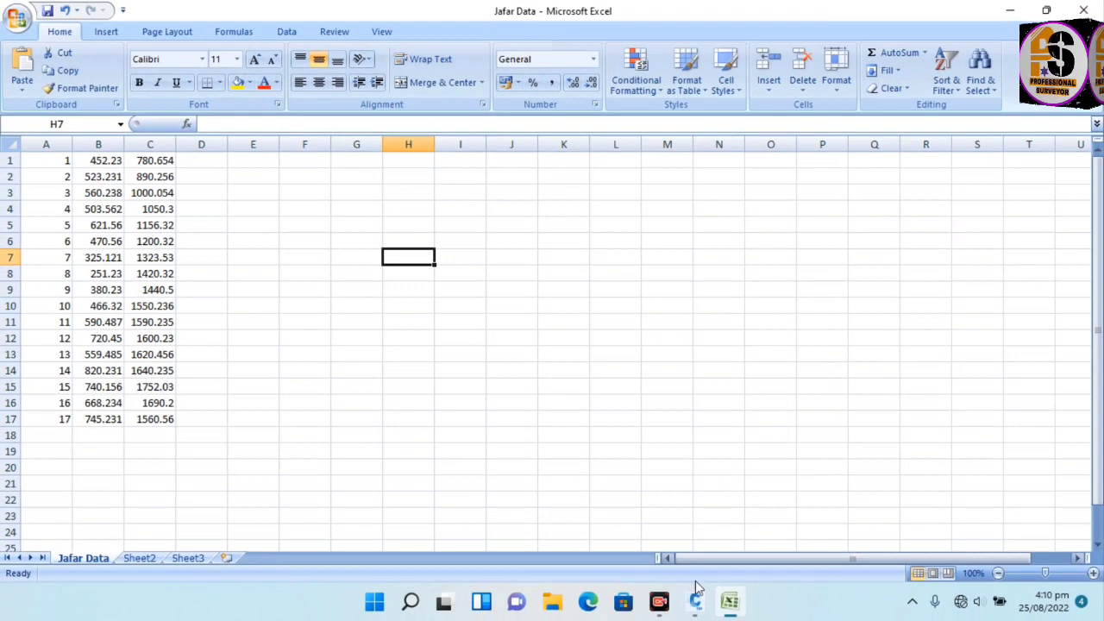
# Step: Close the Excel workbook and return to the Civil 3D drawing
pyautogui.click(696, 601)
pyautogui.click(730, 602)
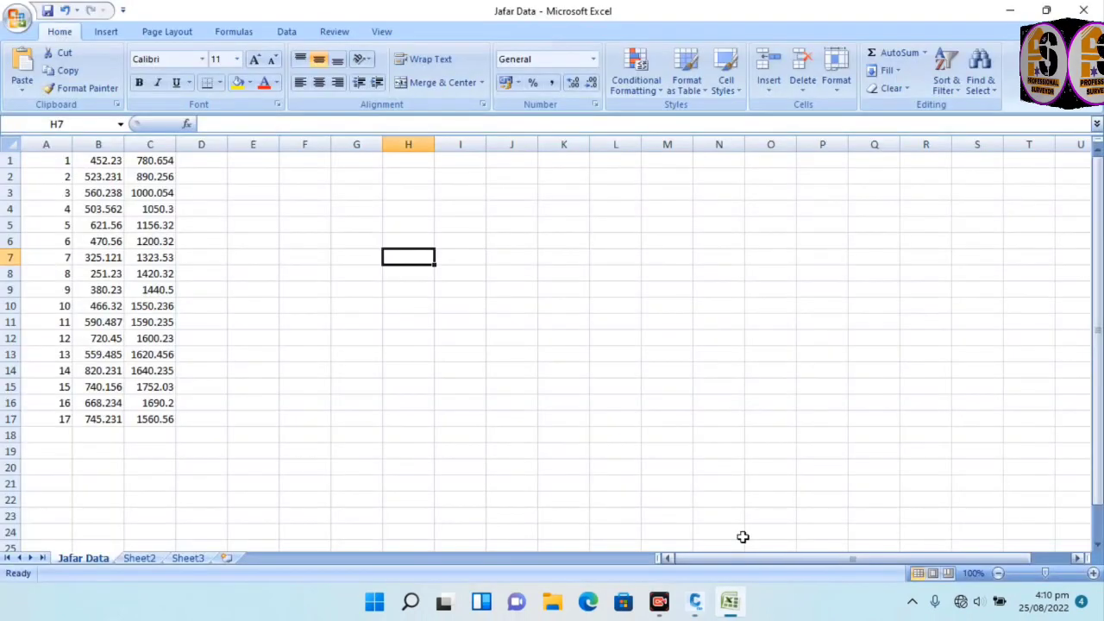
pyautogui.click(1099, 6)
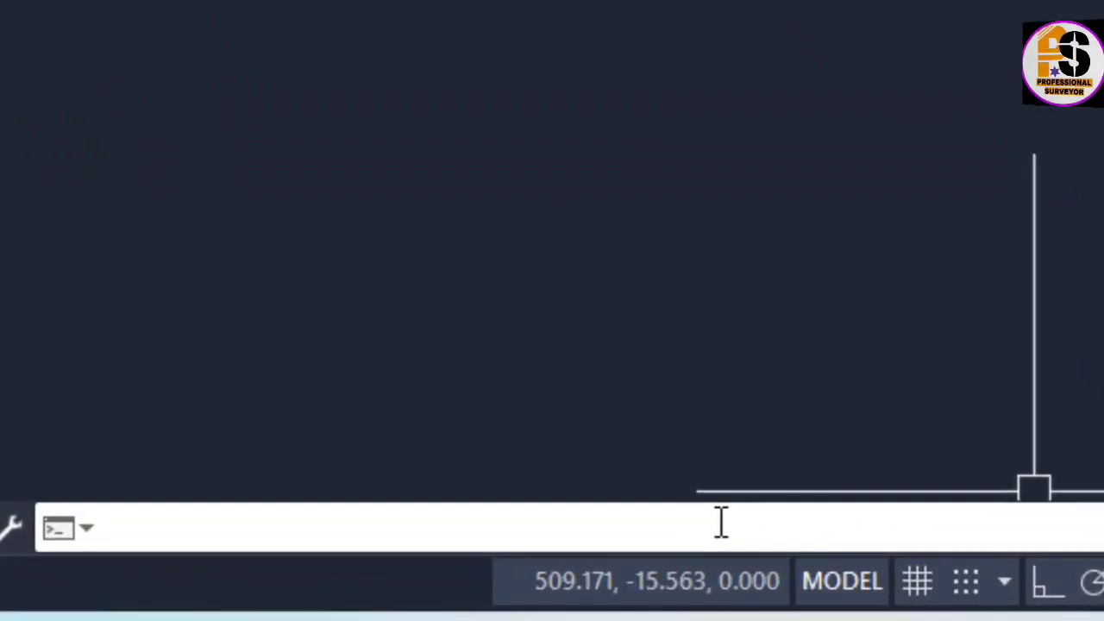
# Step: Run the IMPO command at scale 1:1000 and import the saved coordinate text file from Documents
pyautogui.write('impo')
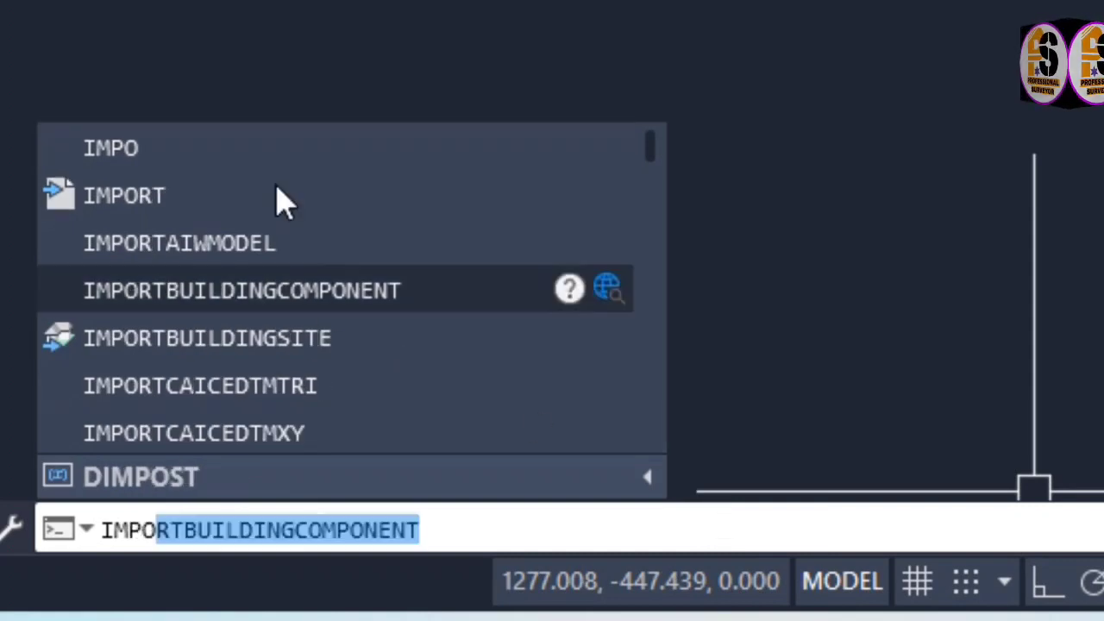
pyautogui.press('Return')
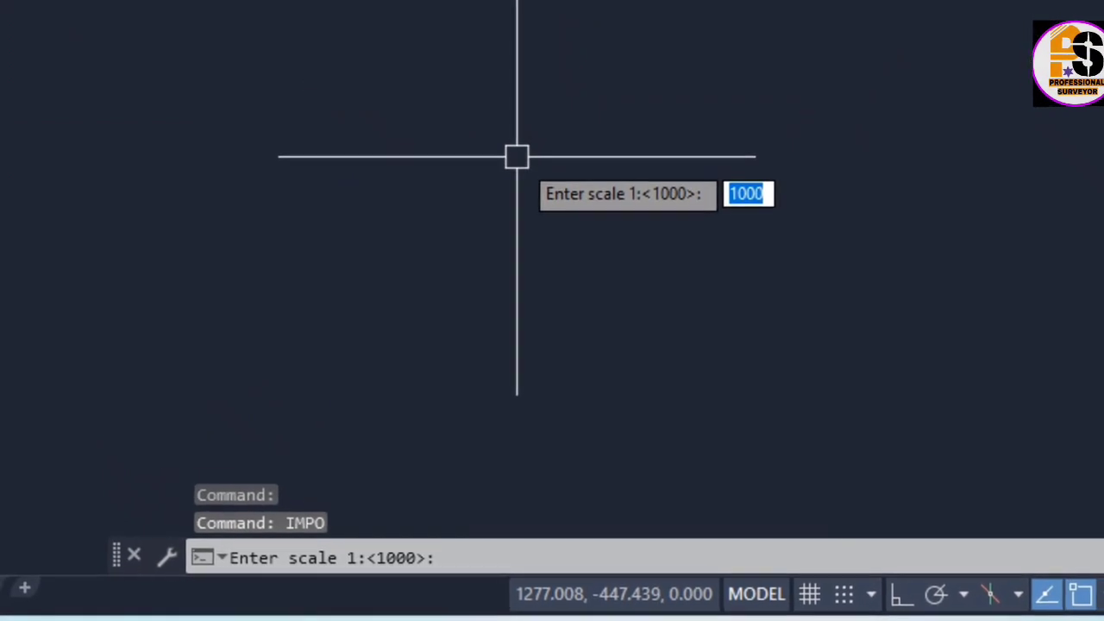
pyautogui.press('Return')
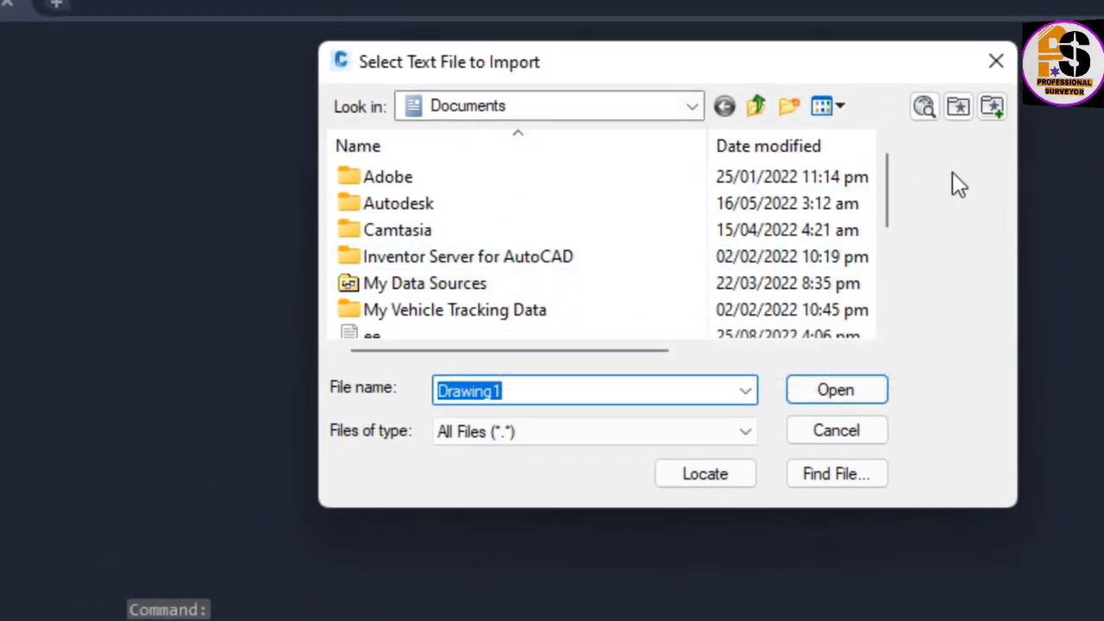
pyautogui.moveTo(890, 175); pyautogui.dragTo(886, 227)
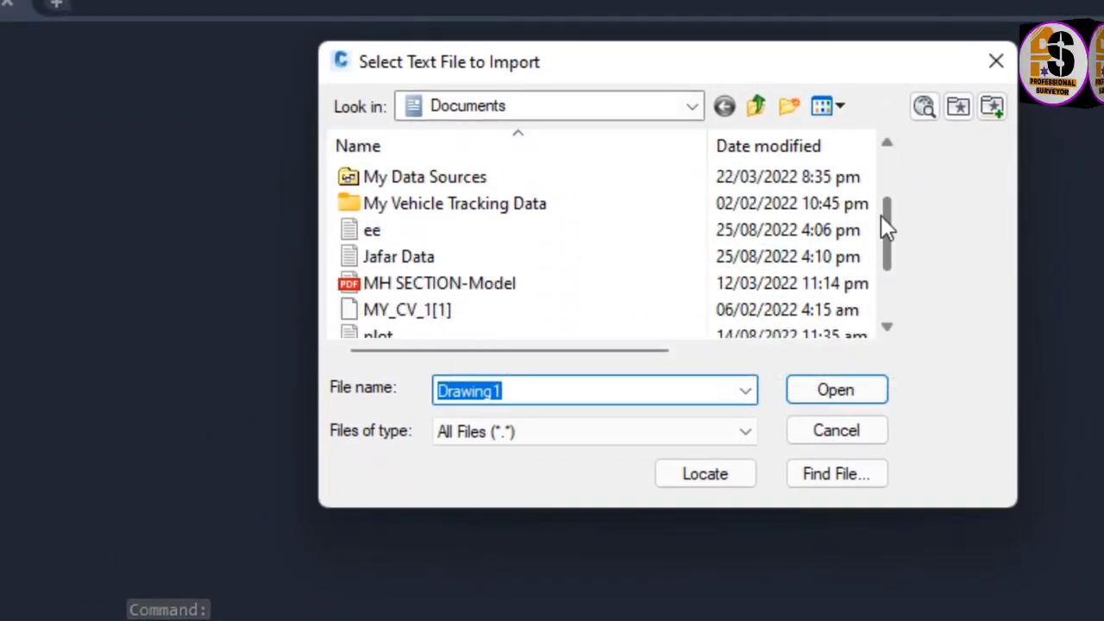
pyautogui.click(429, 259)
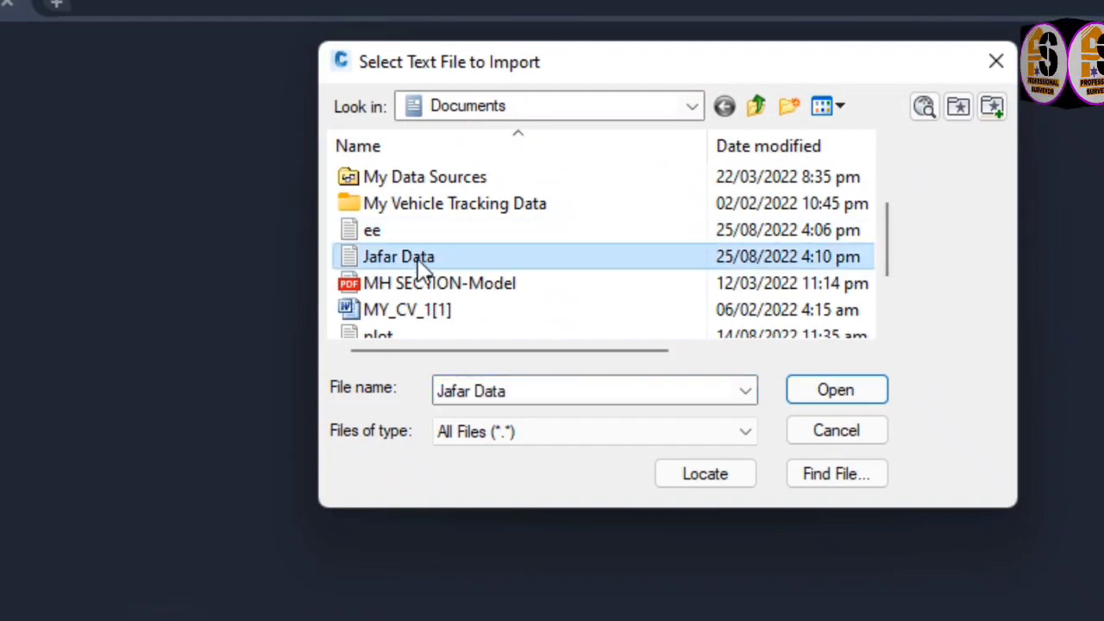
pyautogui.click(833, 389)
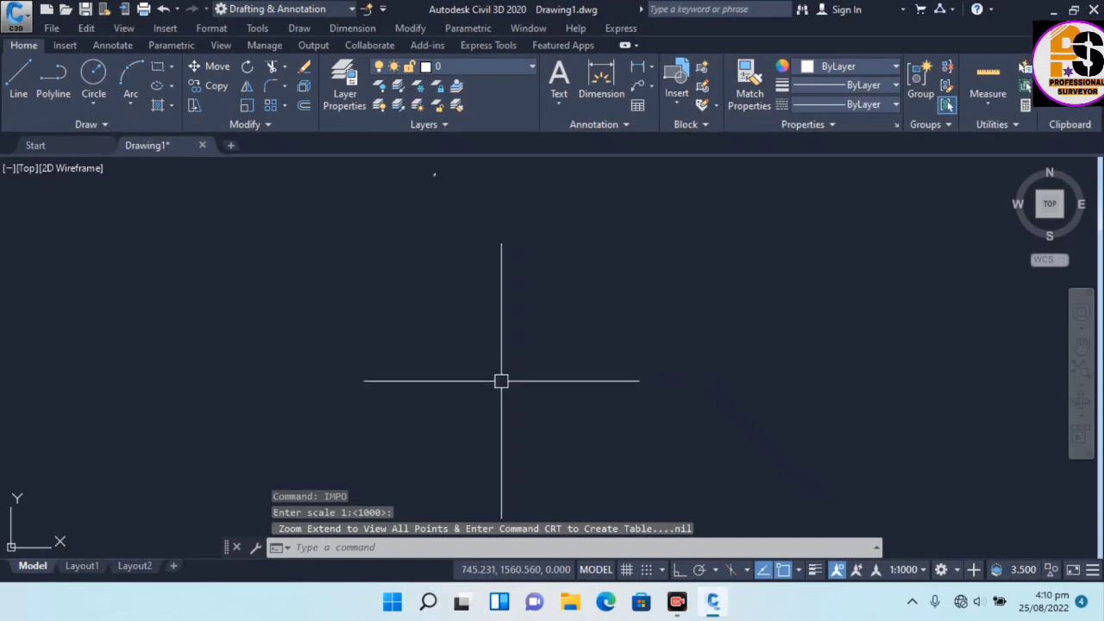
# Step: Zoom to the drawing extents to view all the imported points
pyautogui.press('Escape')
pyautogui.write('z')
pyautogui.press('Return')
pyautogui.write('e')
pyautogui.press('Return')
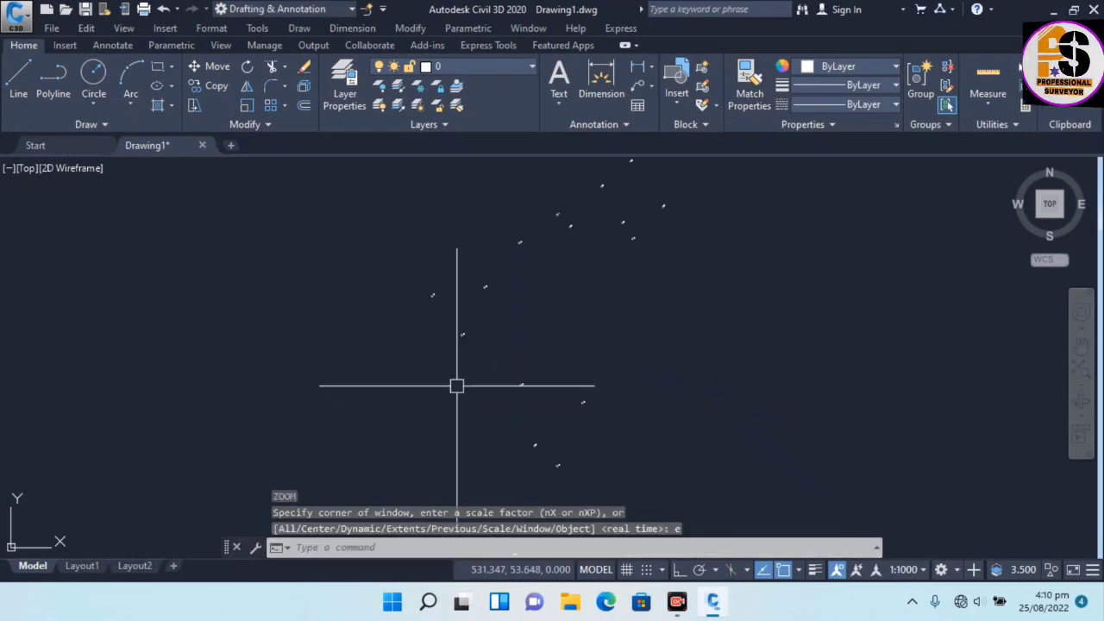
# Step: Examine the imported survey points up close and check their number labels across the drawing
pyautogui.scroll(10, 406, 315)
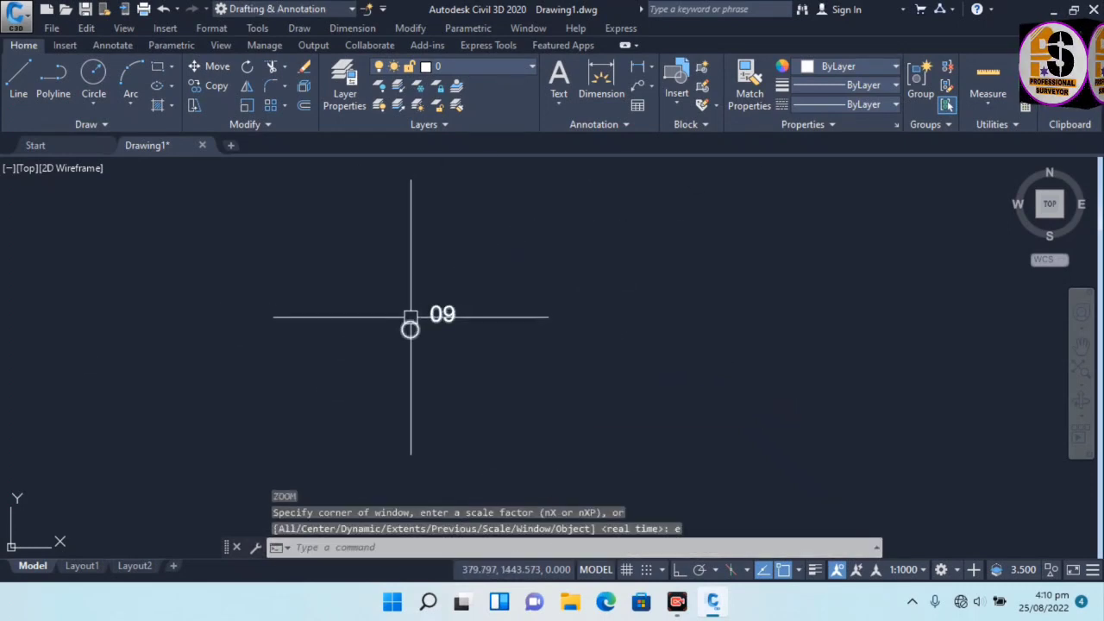
pyautogui.scroll(-8, 371, 270)
pyautogui.scroll(9, 326, 378)
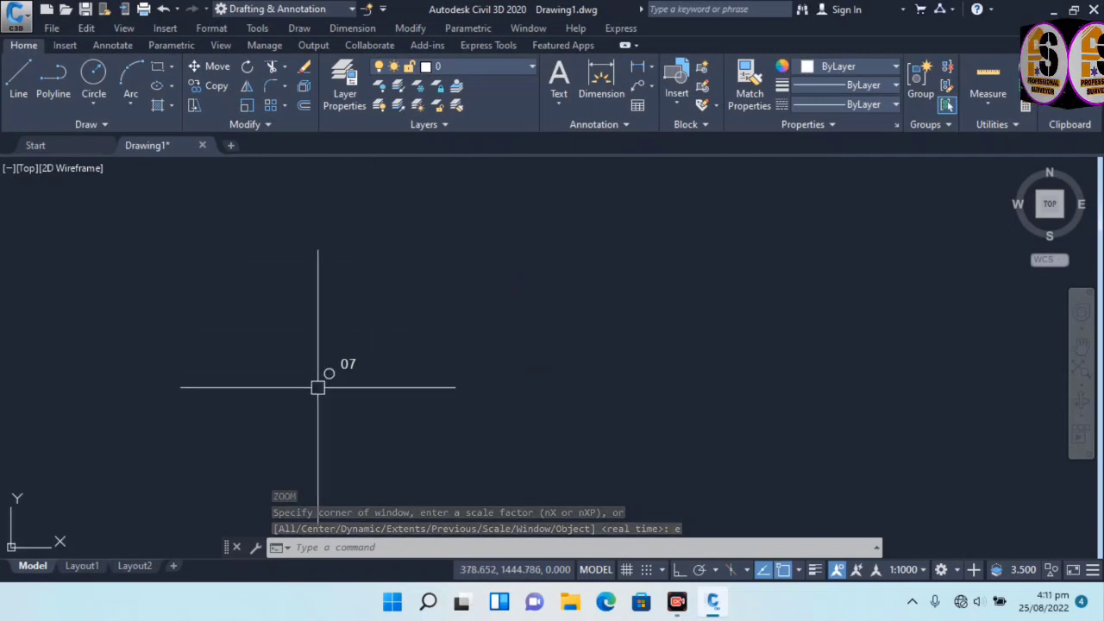
pyautogui.scroll(-6, 374, 323)
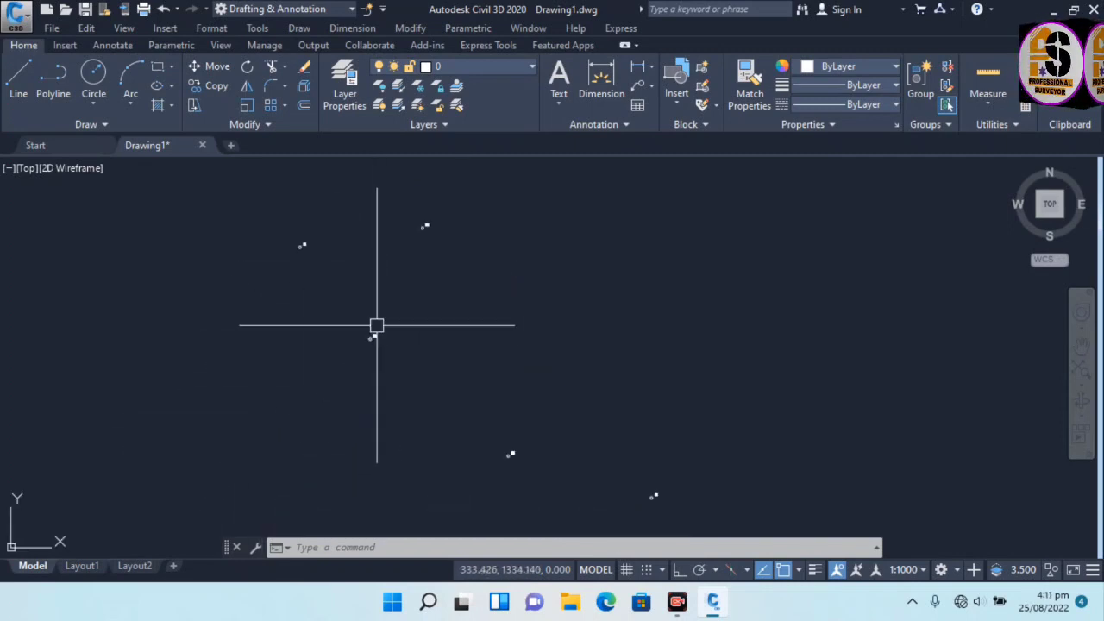
pyautogui.scroll(8, 434, 436)
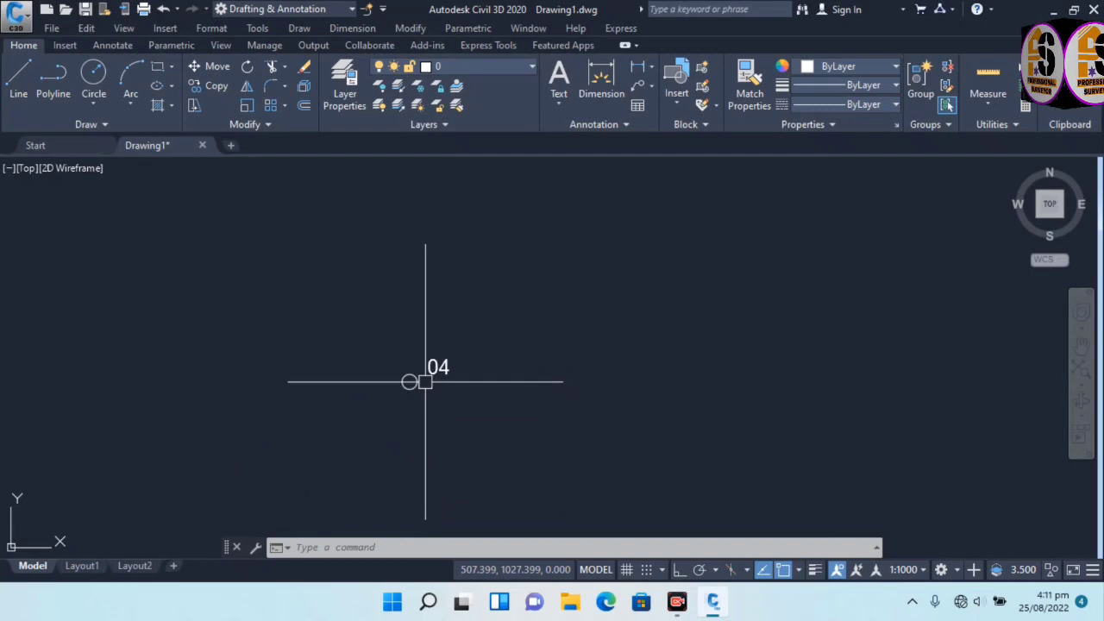
pyautogui.scroll(-5, 388, 264)
pyautogui.scroll(5, 478, 385)
pyautogui.scroll(-5, 504, 385)
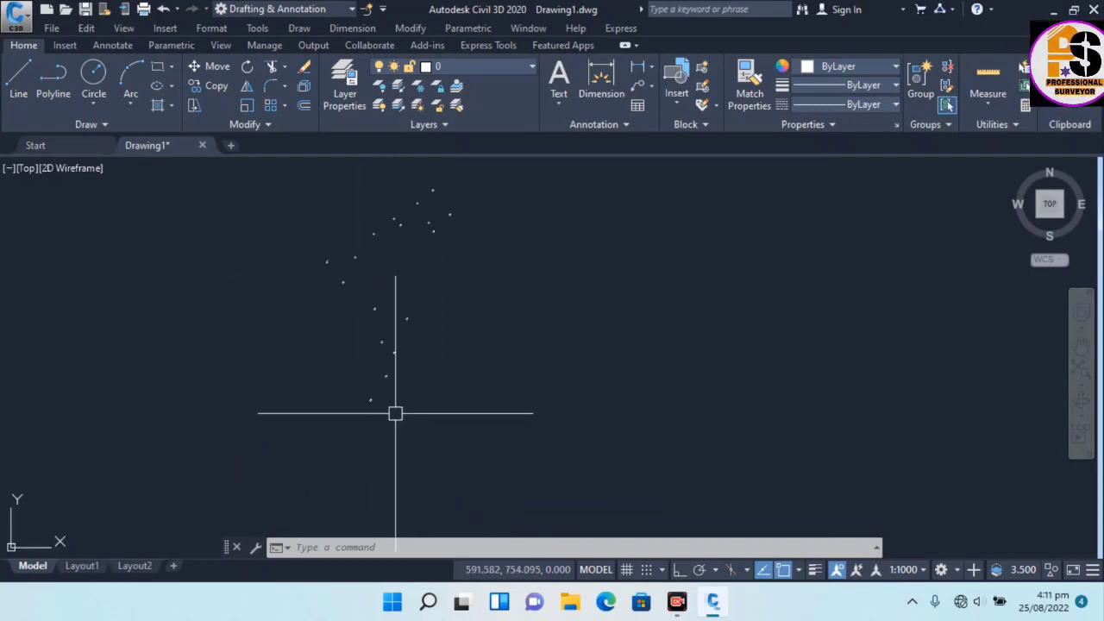
pyautogui.scroll(2, 389, 335)
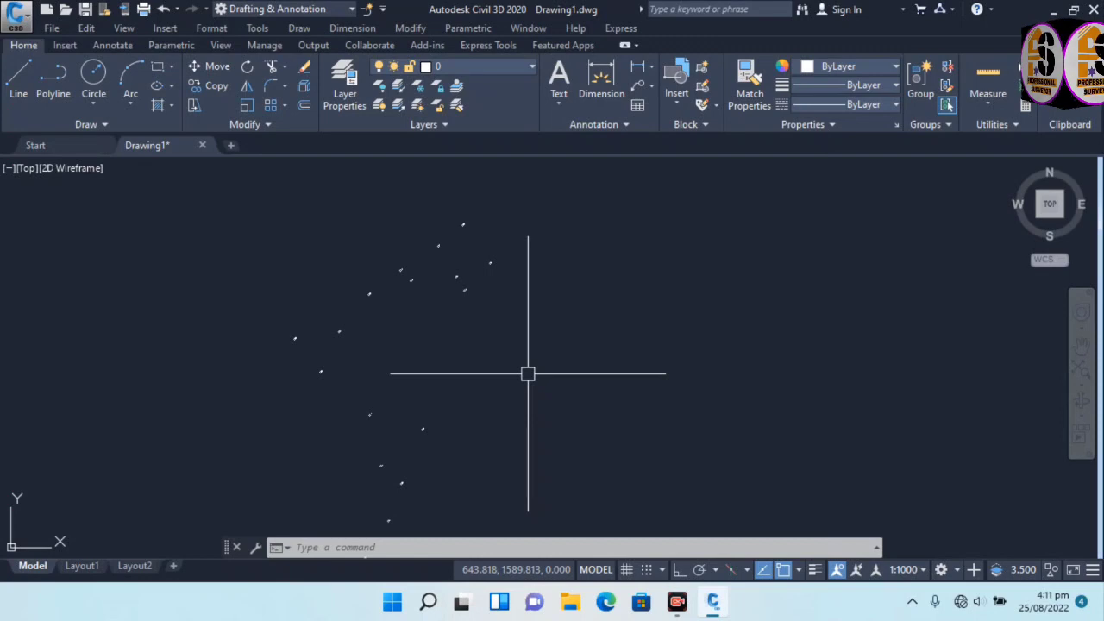
# Step: Run the CRT command with the individual selection option (S) and select all the imported points with a crossing window
pyautogui.press('Escape')
pyautogui.press('Escape')
pyautogui.press('Escape')
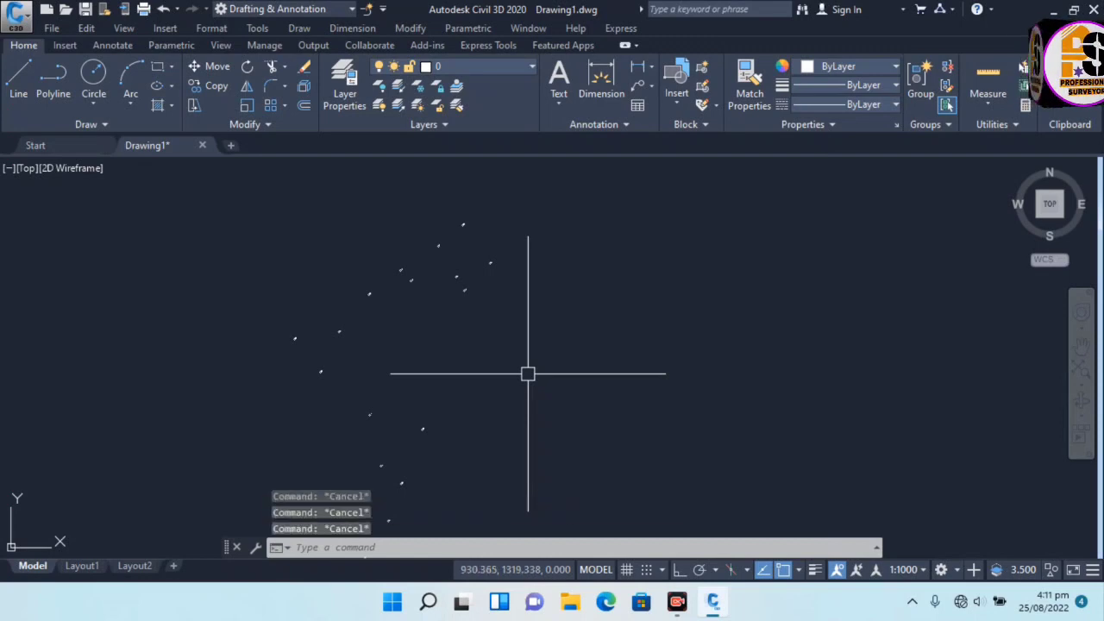
pyautogui.write('c')
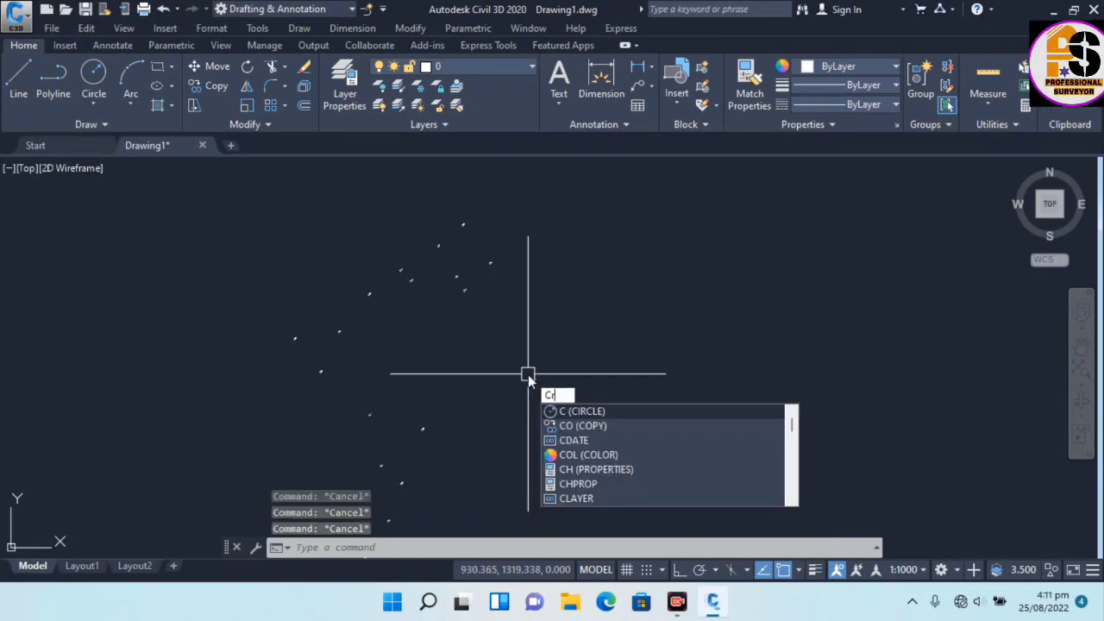
pyautogui.write('rt')
pyautogui.press('Return')
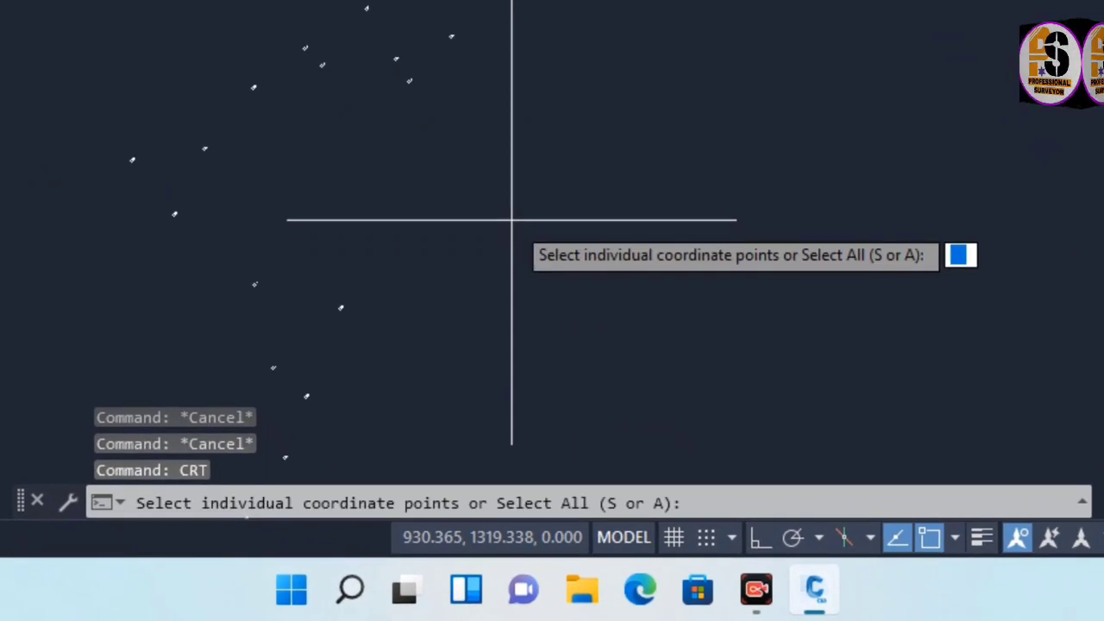
pyautogui.write('s')
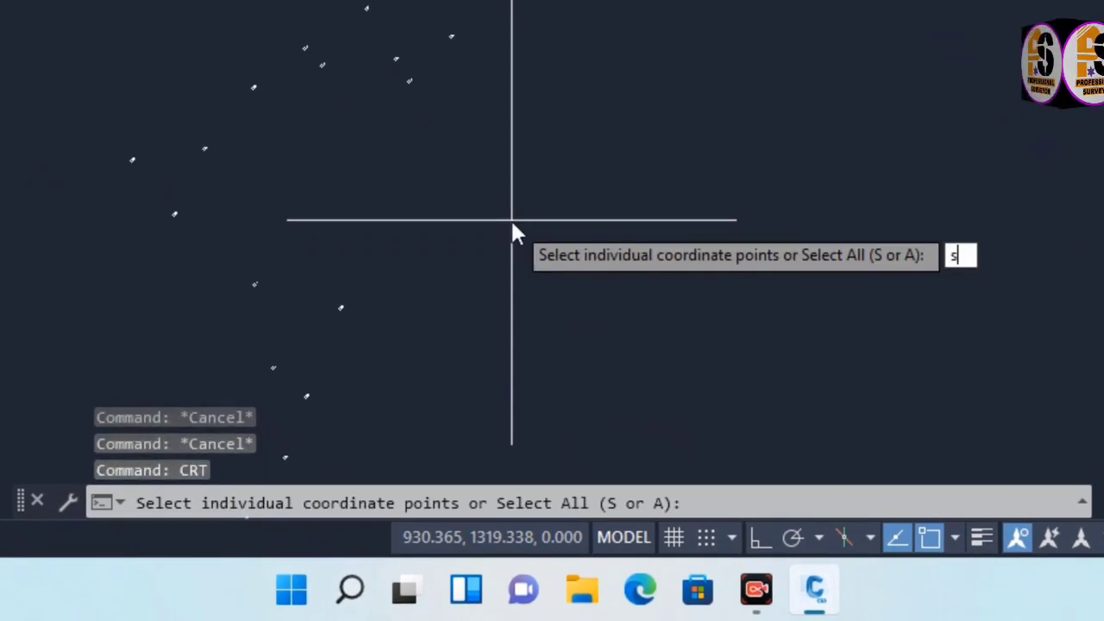
pyautogui.press('Return')
pyautogui.scroll(-5, 377, 43)
pyautogui.click(463, 69)
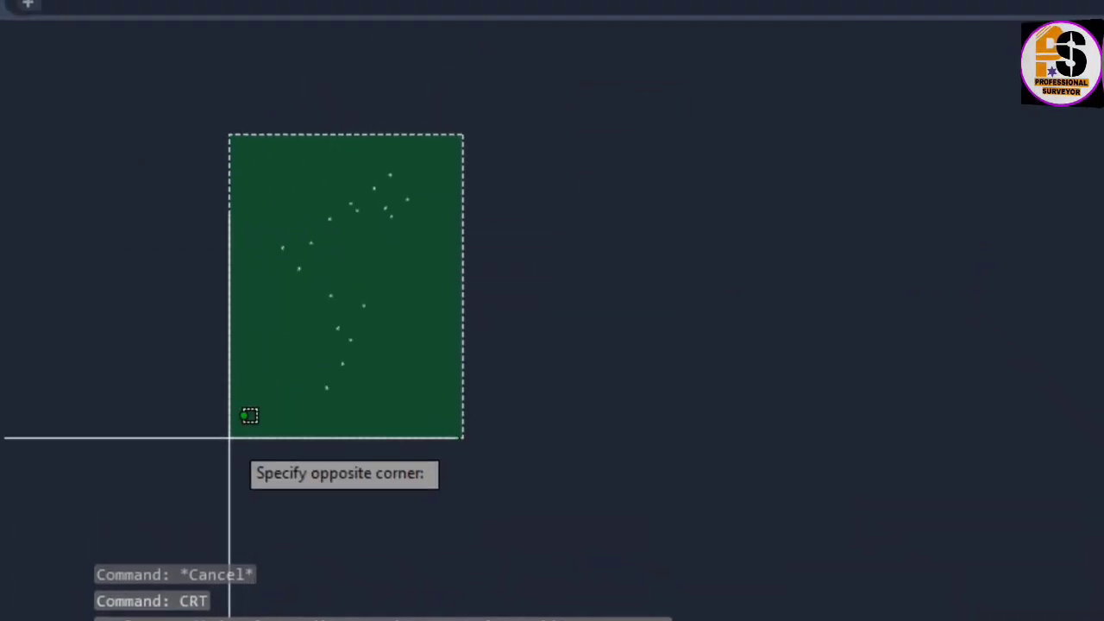
pyautogui.click(228, 438)
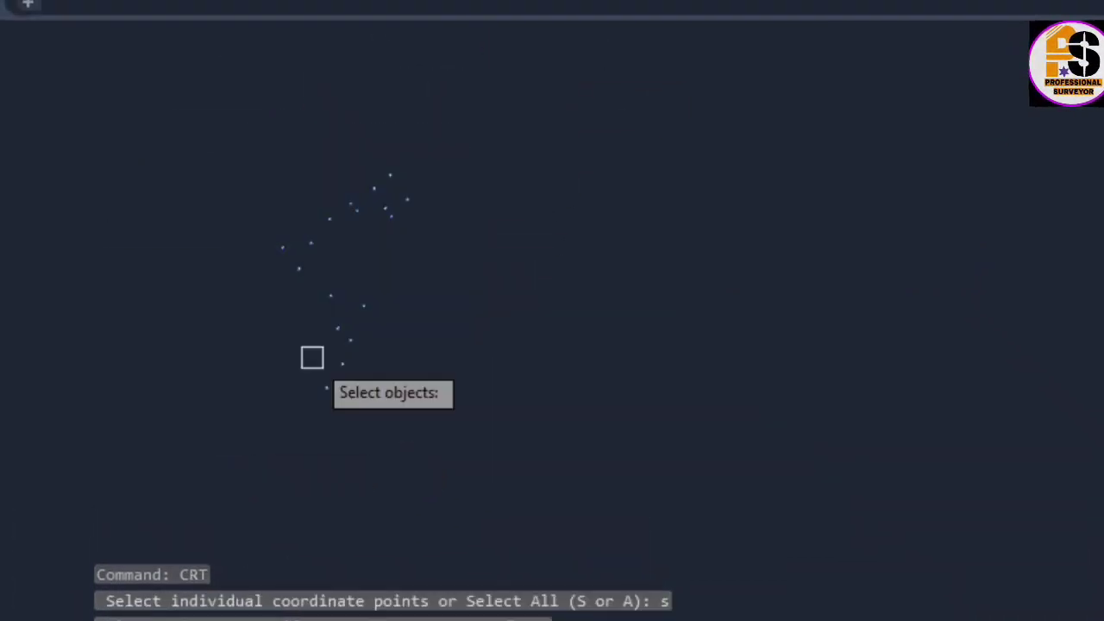
pyautogui.press('Return')
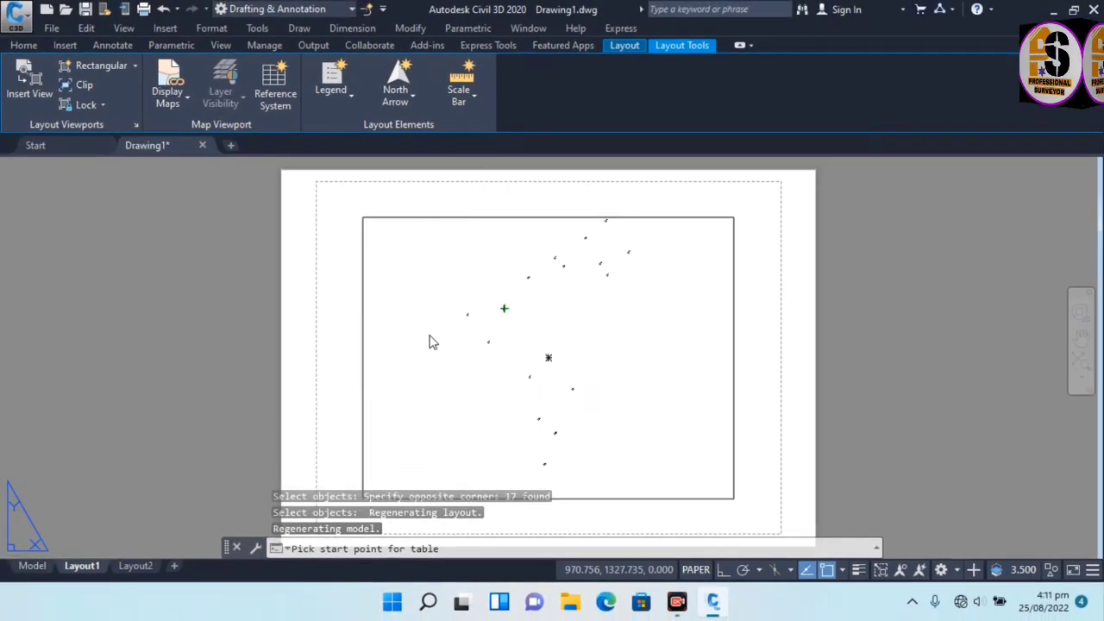
# Step: Place the coordinate table in Layout1 across the right edge of the viewport and check its contents
pyautogui.moveTo(45, 573)
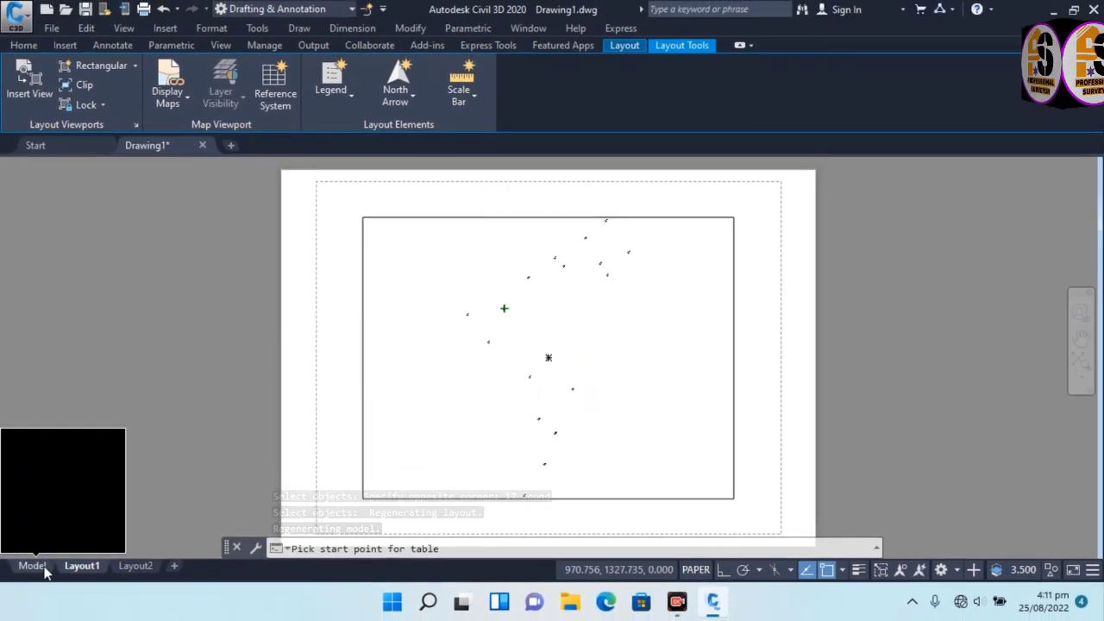
pyautogui.click(692, 304)
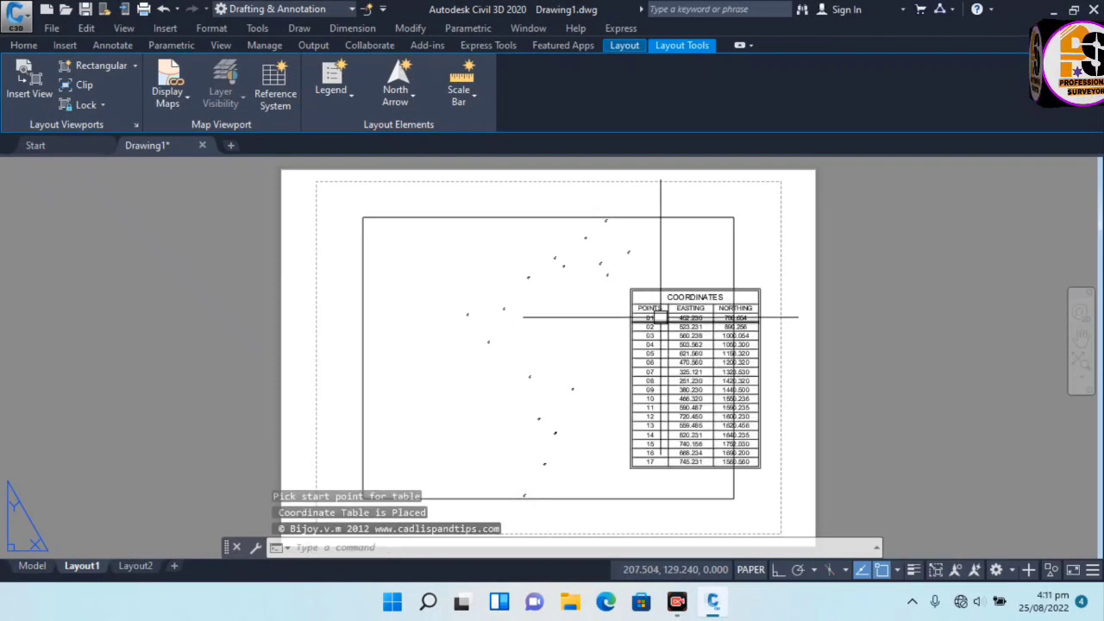
pyautogui.scroll(2, 721, 350)
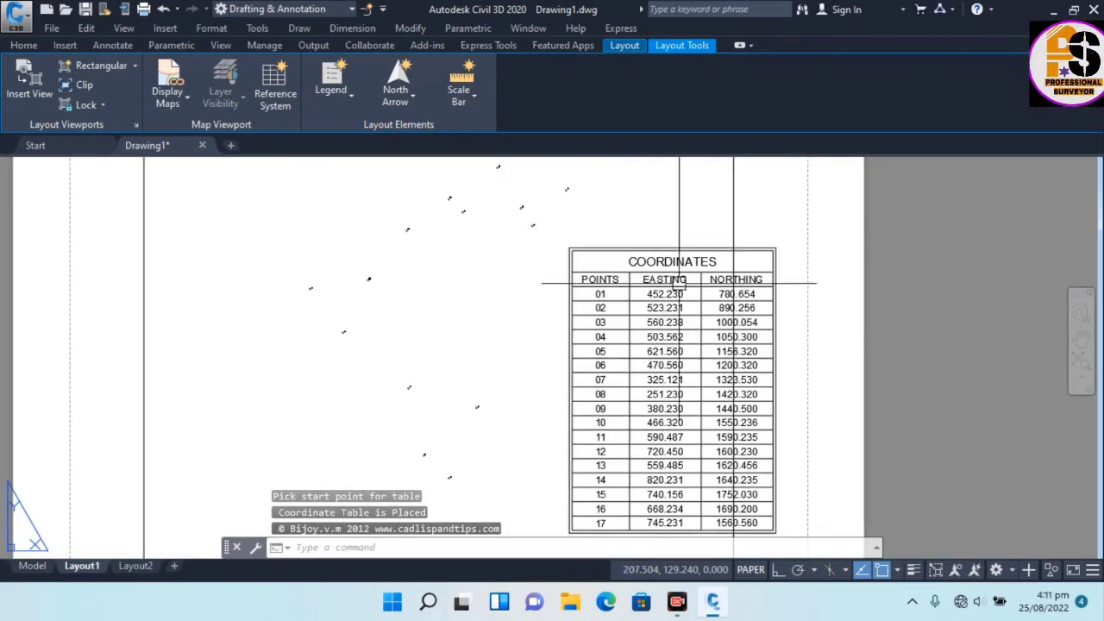
pyautogui.scroll(-2, 684, 301)
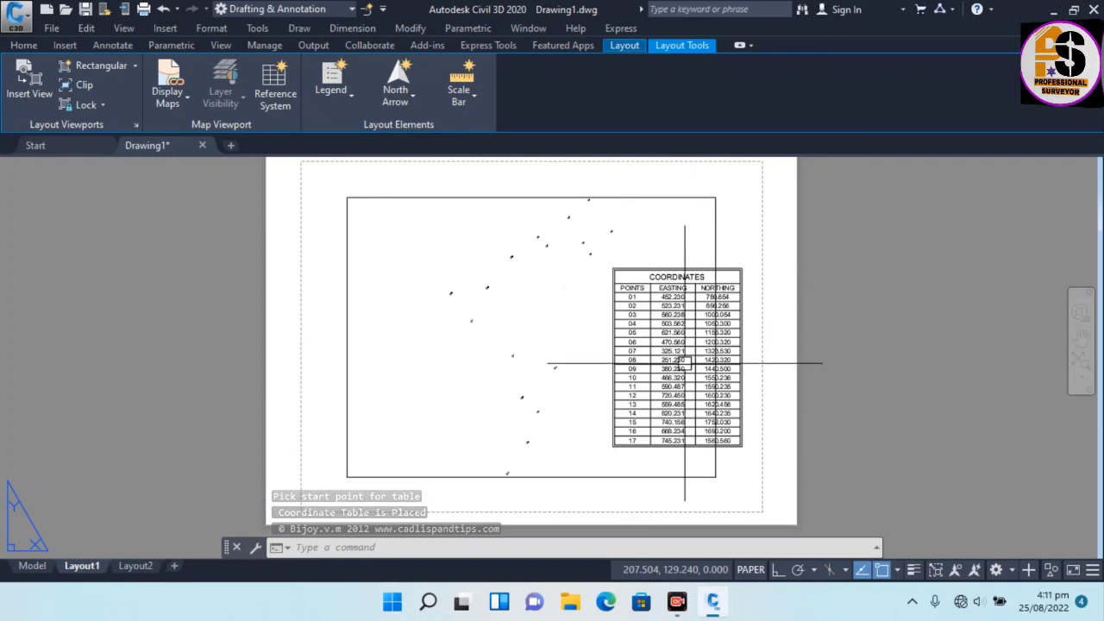
pyautogui.press('Escape')
pyautogui.press('Escape')
pyautogui.press('Escape')
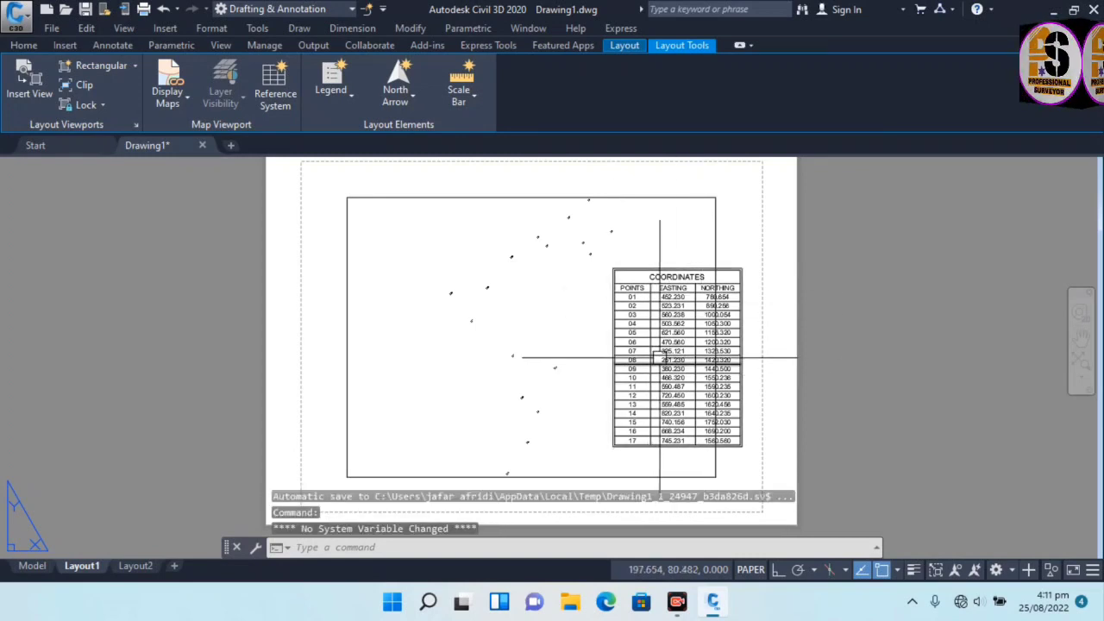
# Step: Return to model space and run the CRT command with the Select All option (A)
pyautogui.click(33, 566)
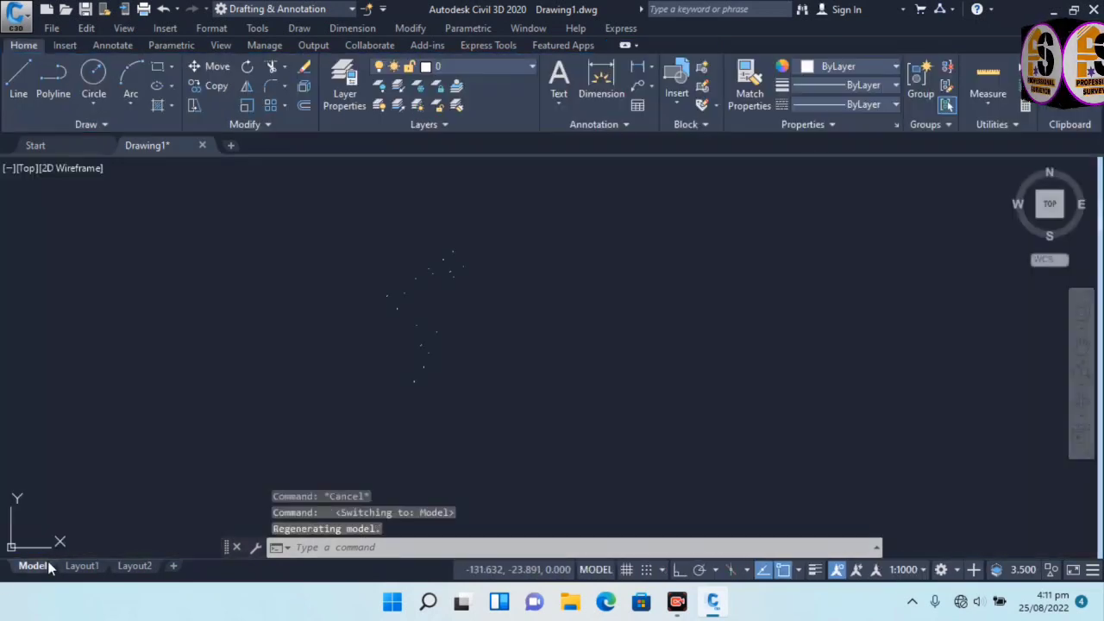
pyautogui.click(609, 301)
pyautogui.click(573, 367)
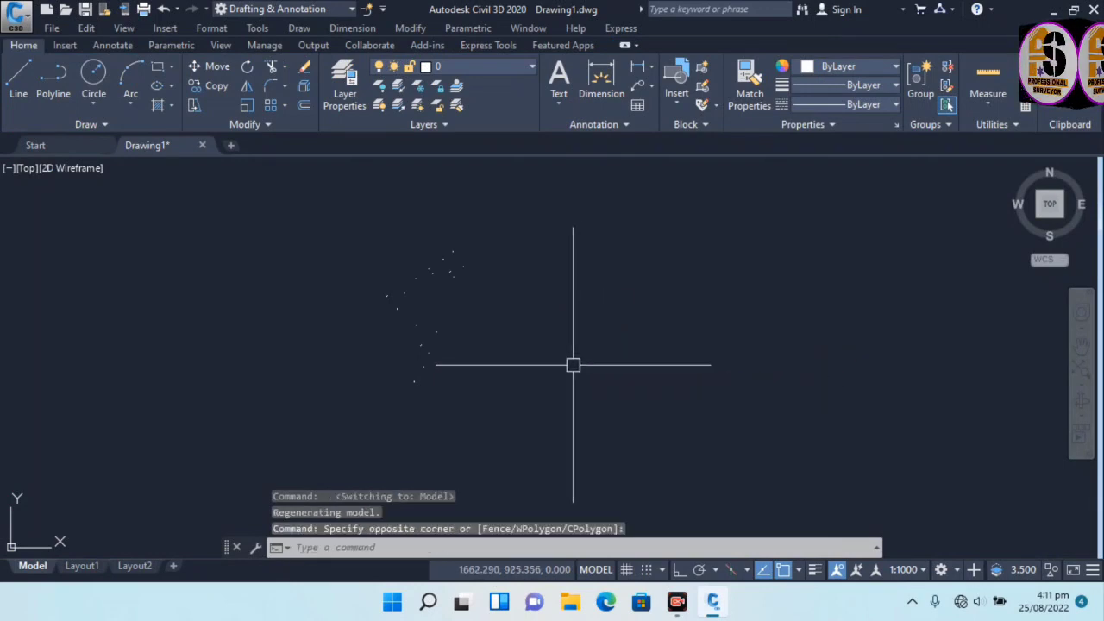
pyautogui.press('Escape')
pyautogui.press('Escape')
pyautogui.write('crt')
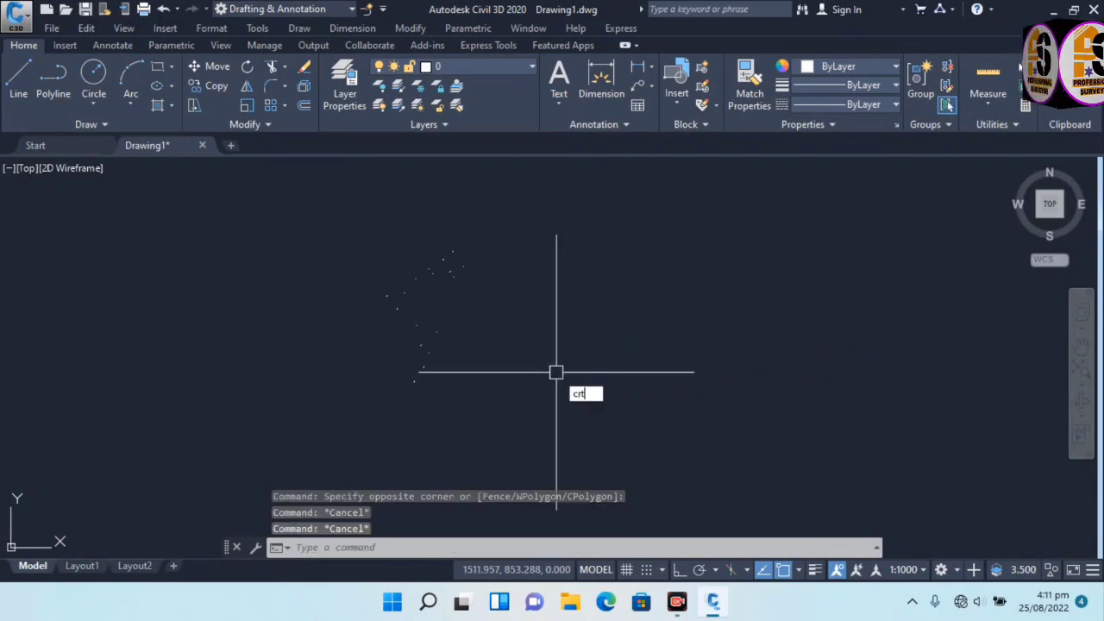
pyautogui.press('Return')
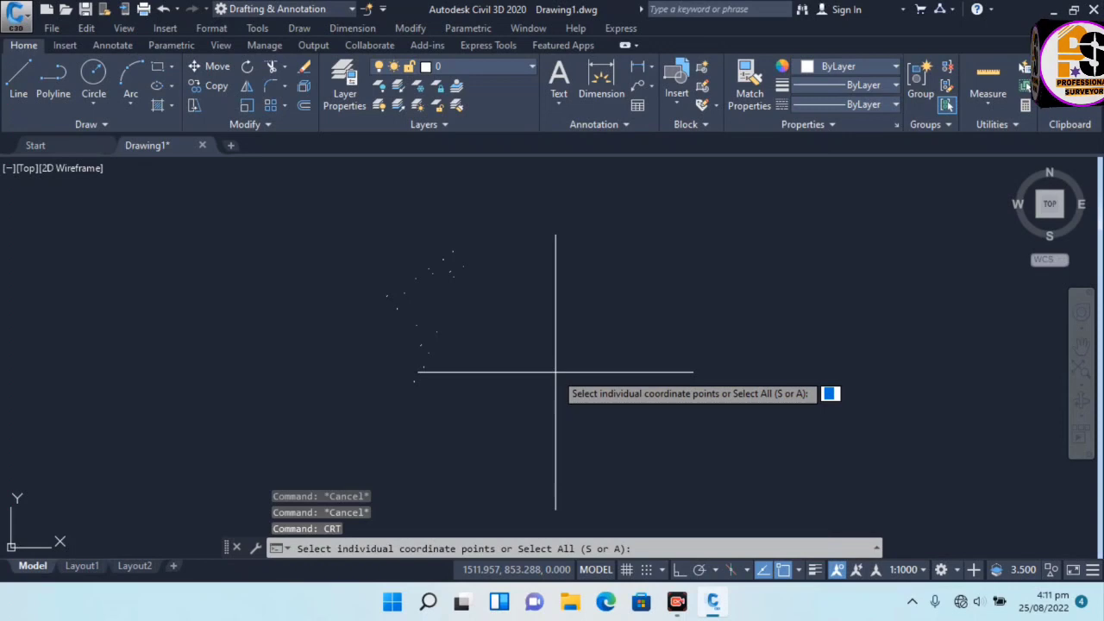
pyautogui.write('a')
pyautogui.press('Return')
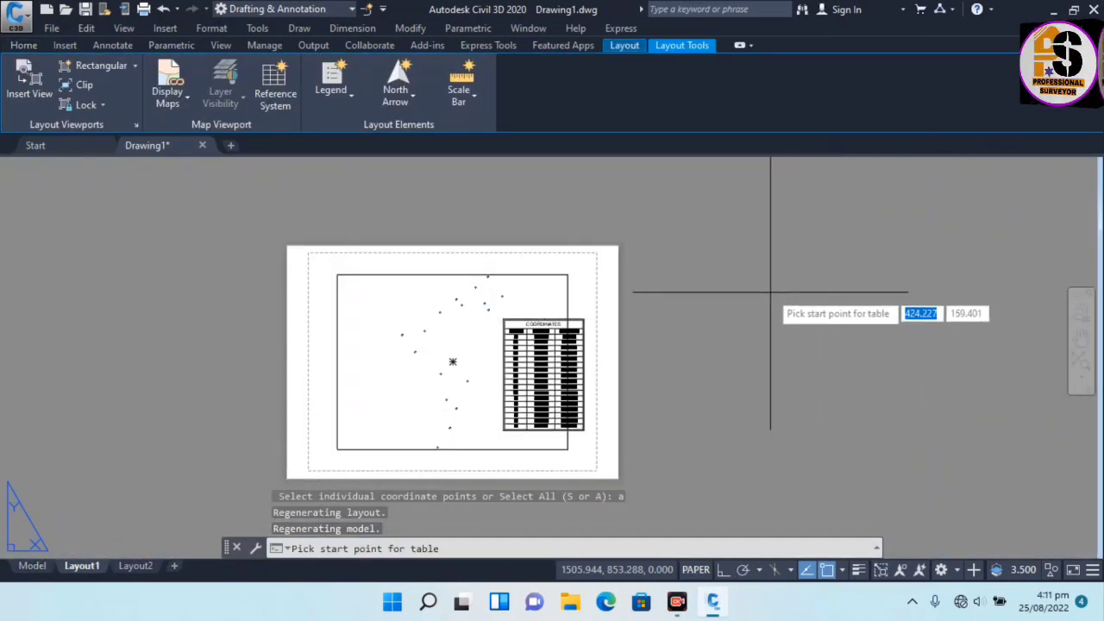
# Step: Place the coordinate table outside the sheet, to the right of the Layout1 page
pyautogui.click(763, 318)
pyautogui.scroll(4, 781, 337)
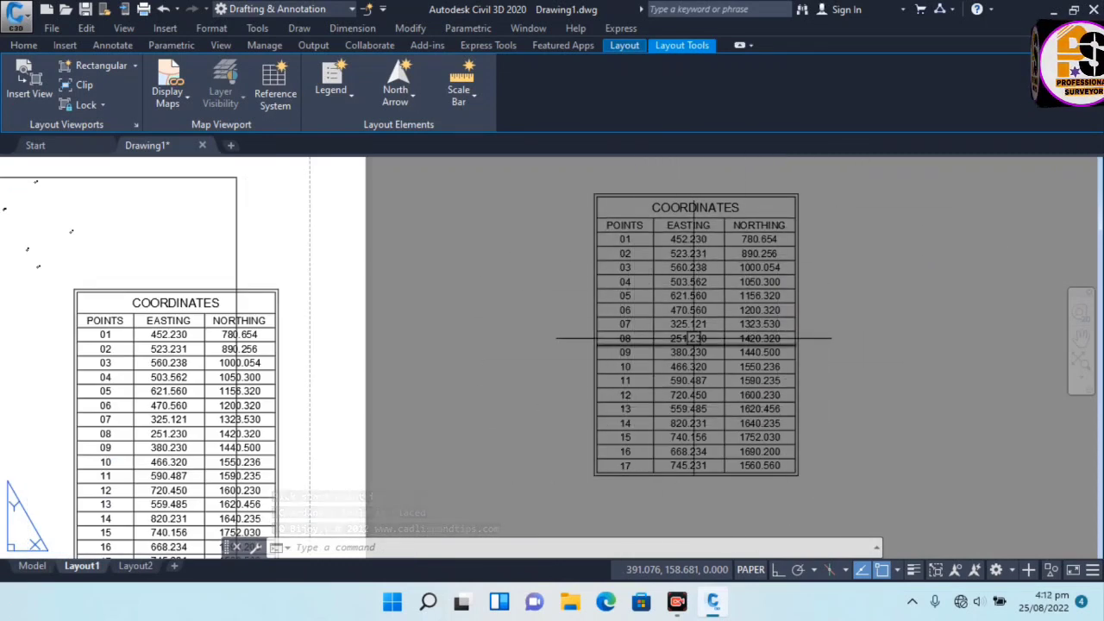
pyautogui.scroll(-4, 723, 251)
pyautogui.scroll(2, 457, 307)
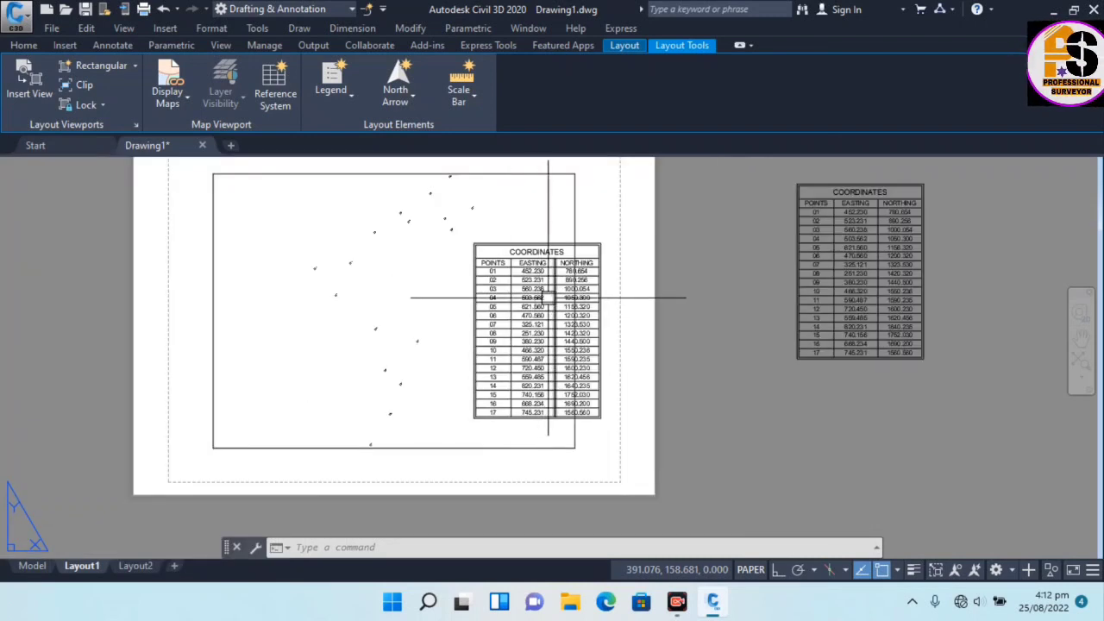
# Step: Delete the coordinate table that overlaps the viewport edge in Layout1
pyautogui.click(466, 222)
pyautogui.click(630, 455)
pyautogui.press('Delete')
pyautogui.press('Escape')
pyautogui.press('Escape')
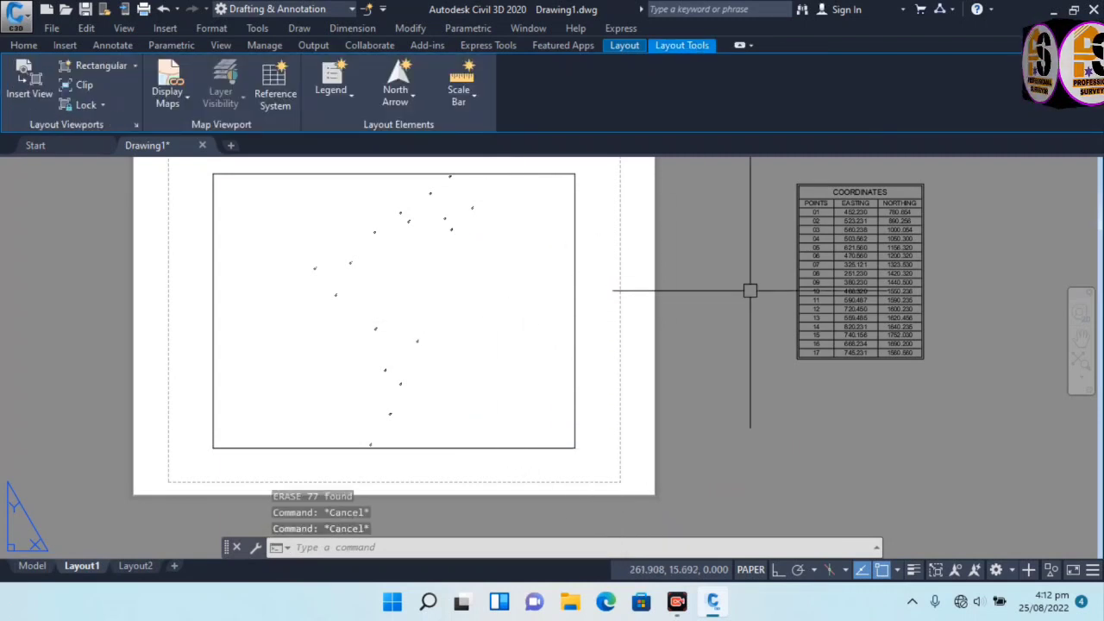
# Step: Inspect the coordinate table beside the sheet and return to model space
pyautogui.scroll(-1, 752, 267)
pyautogui.scroll(4, 862, 224)
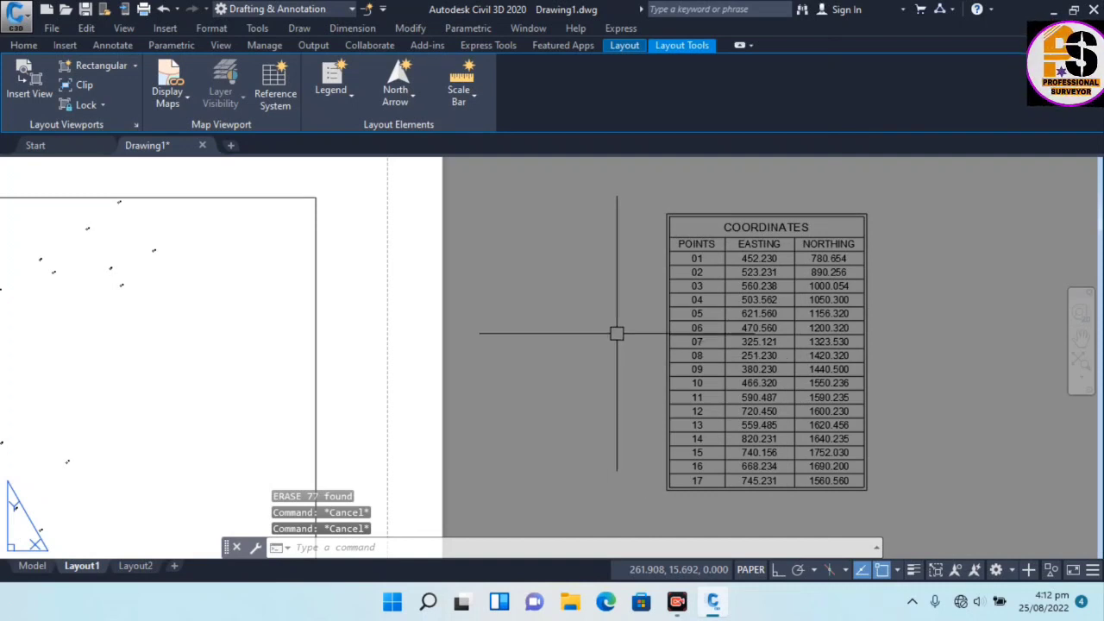
pyautogui.scroll(-2, 605, 280)
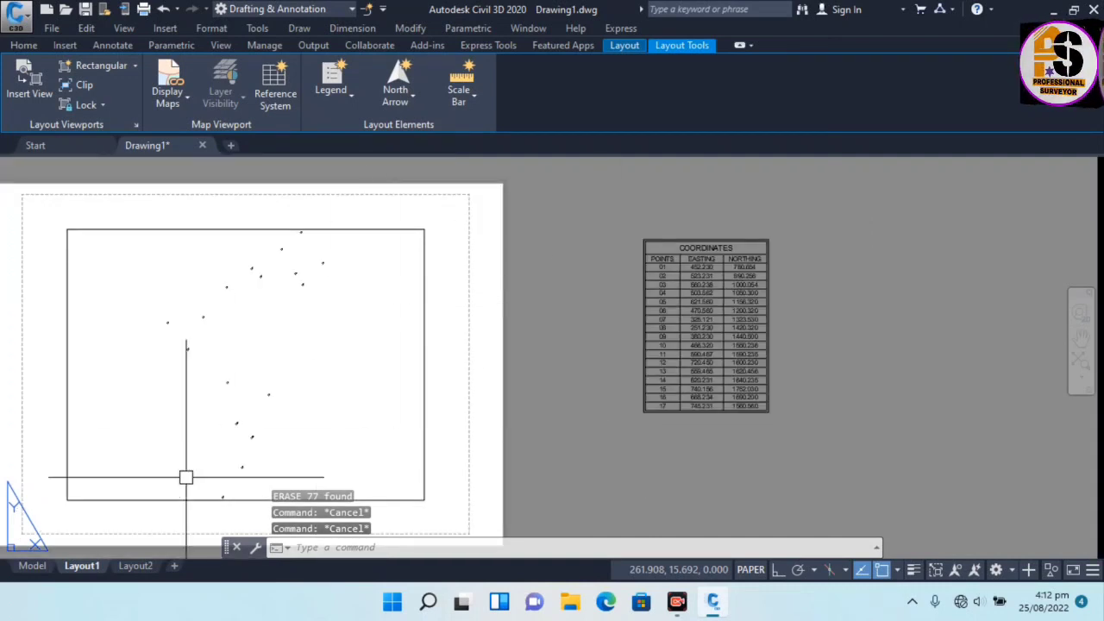
pyautogui.click(32, 566)
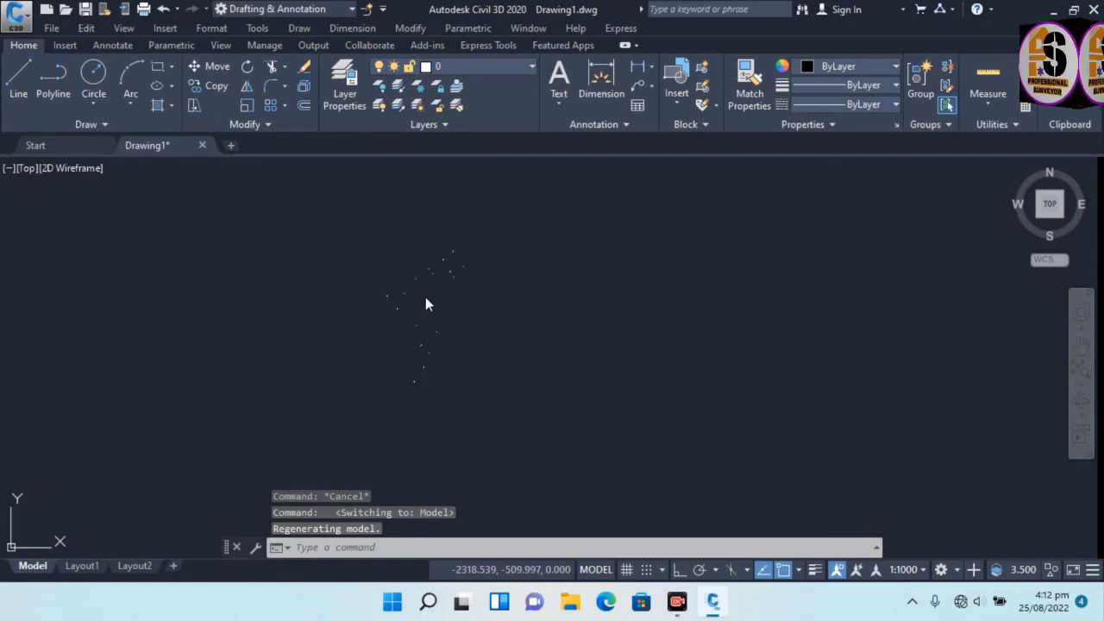